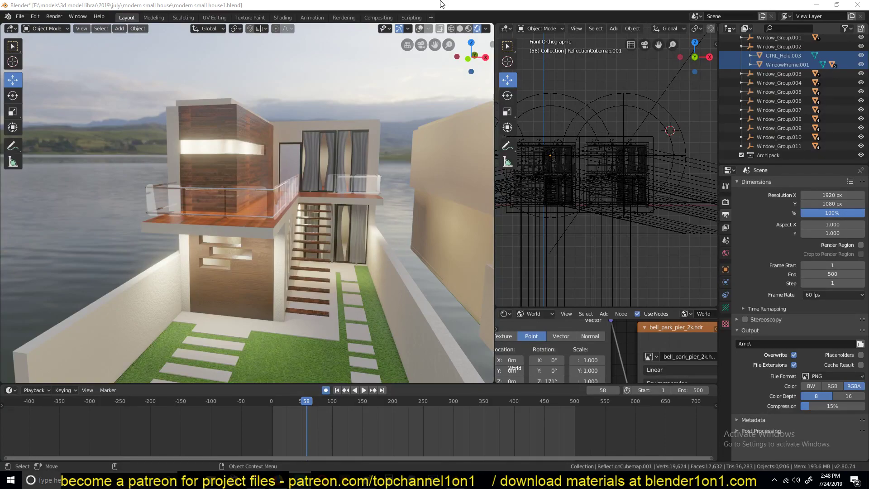
Inspect the modern house models and their reflection cubemaps from several angles in the rendered view.
{"action": "scroll", "coordinate": [366, 156], "scroll_direction": "down", "scroll_amount": 4}
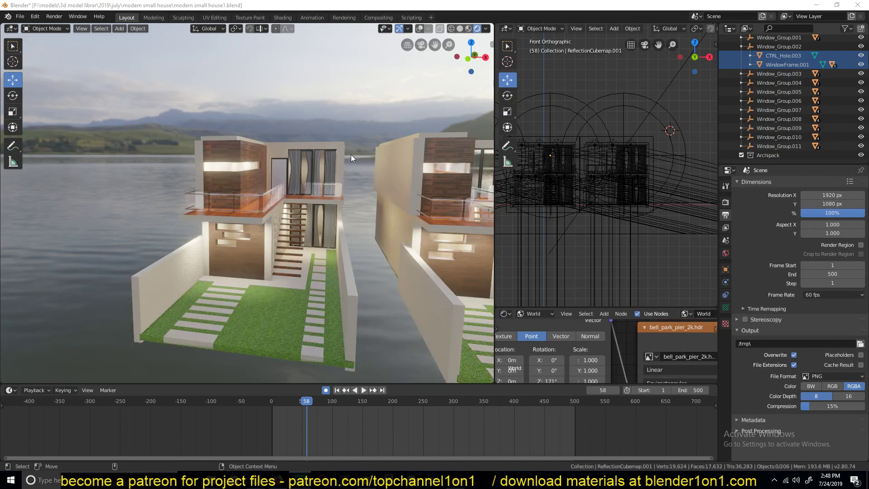
{"action": "left_click", "coordinate": [374, 157]}
{"action": "scroll", "coordinate": [368, 156], "scroll_direction": "up", "scroll_amount": 4}
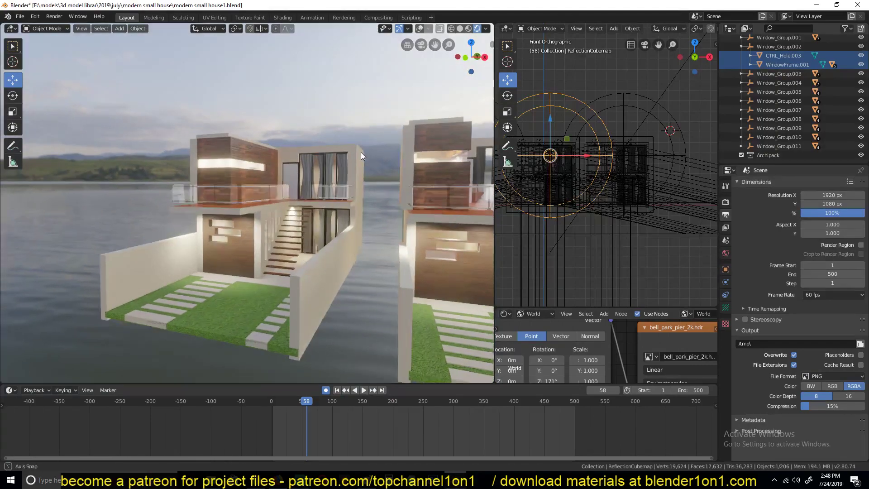
{"action": "mouse_move", "coordinate": [249, 172]}
{"action": "middle_mouse_down"}
{"action": "mouse_move", "coordinate": [201, 173]}
{"action": "mouse_move", "coordinate": [248, 156]}
{"action": "middle_mouse_up"}
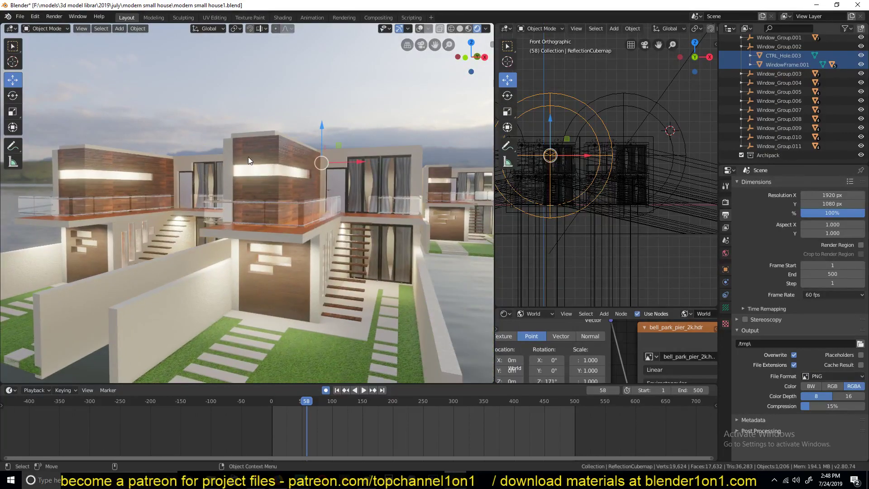
{"action": "left_click", "coordinate": [242, 132]}
{"action": "left_click", "coordinate": [279, 116]}
{"action": "middle_click_drag", "start_coordinate": [277, 114], "coordinate": [330, 102]}
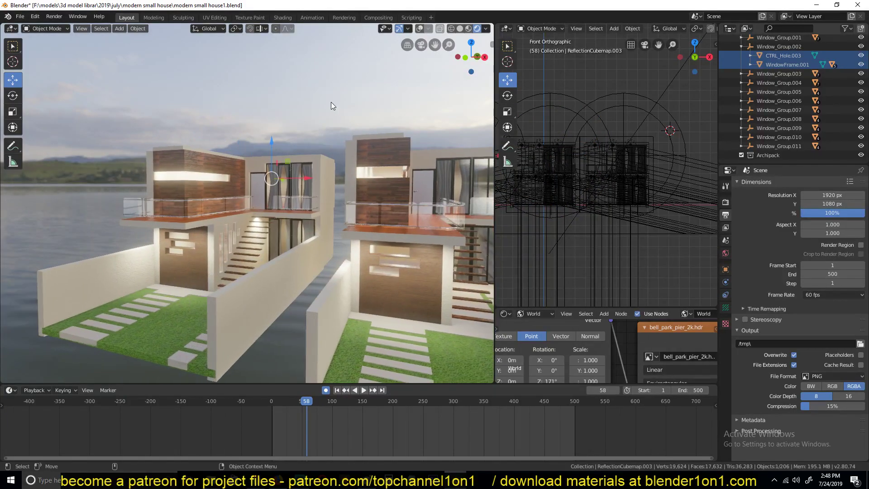
Preview the animation through the scene camera, then stop the playback.
{"action": "key", "text": "KP_0"}
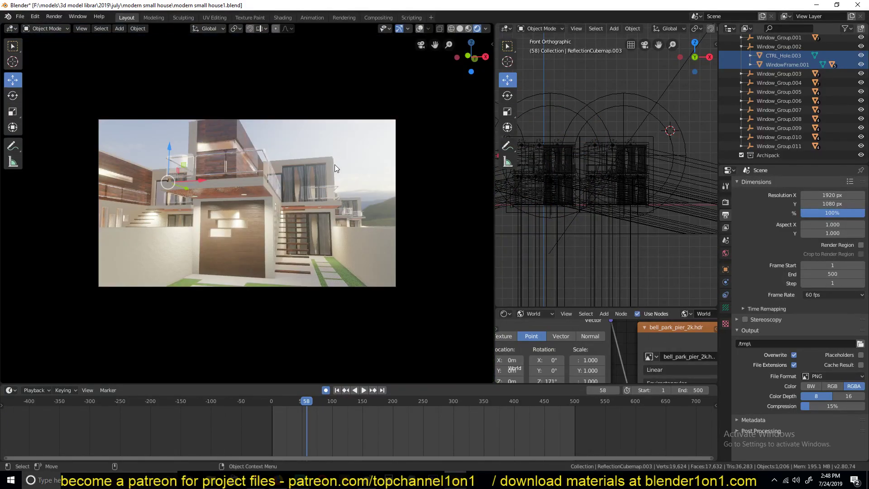
{"action": "left_click", "coordinate": [269, 433]}
{"action": "key", "text": "space"}
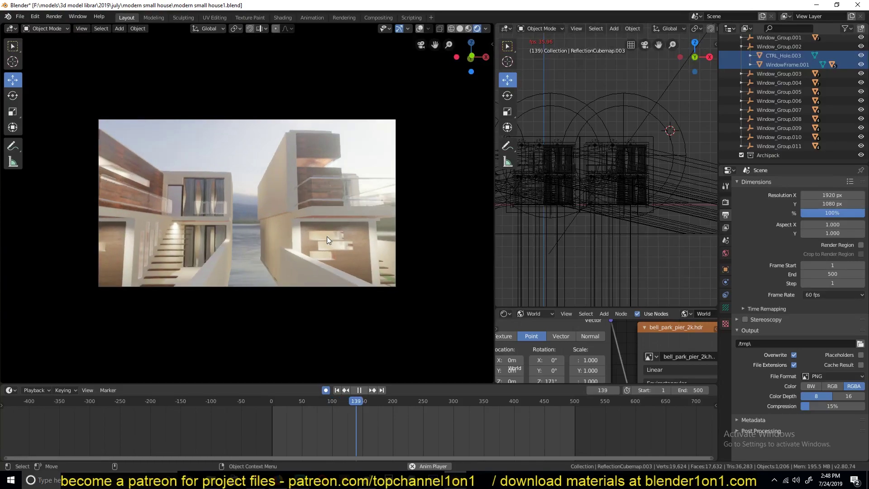
{"action": "scroll", "coordinate": [327, 237], "scroll_direction": "down", "scroll_amount": 4}
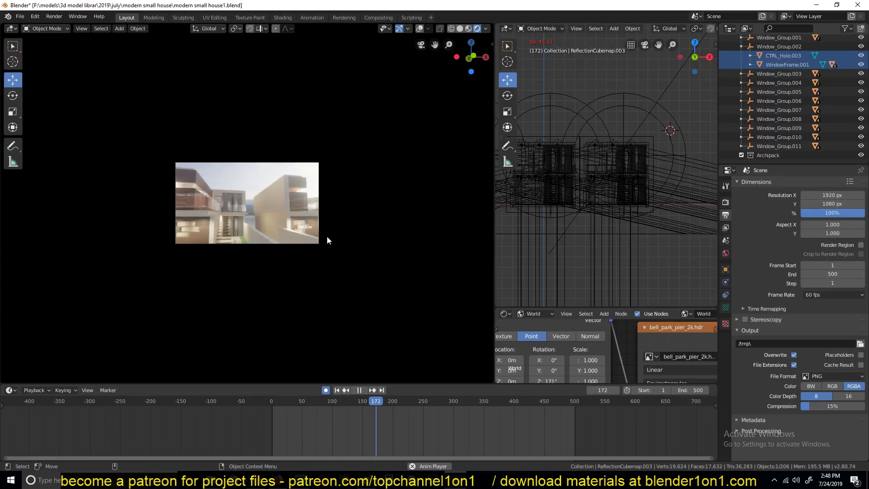
{"action": "key", "text": "space"}
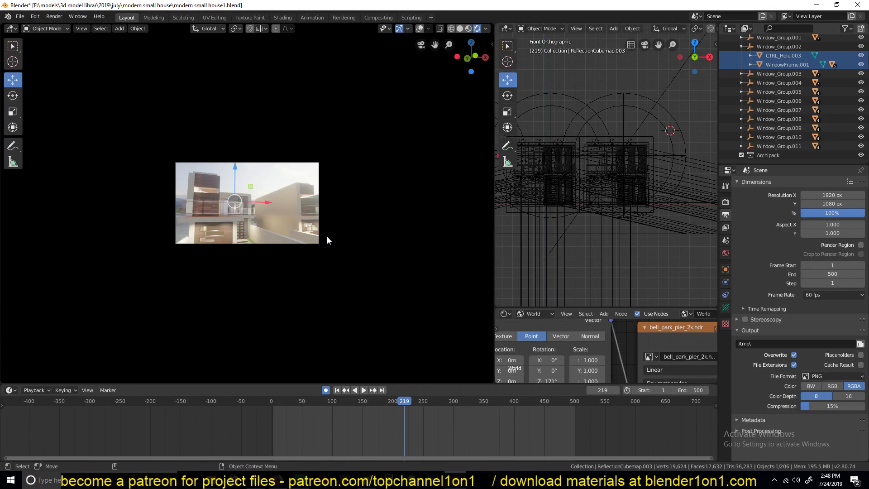
{"action": "scroll", "coordinate": [324, 246], "scroll_direction": "up", "scroll_amount": 5}
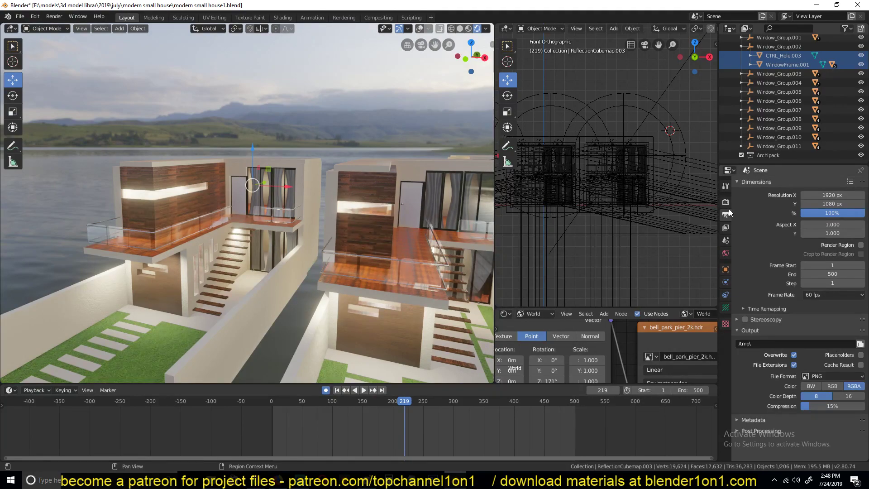
Set the render output format to FFmpeg video with an MPEG-4 container.
{"action": "left_click", "coordinate": [748, 183]}
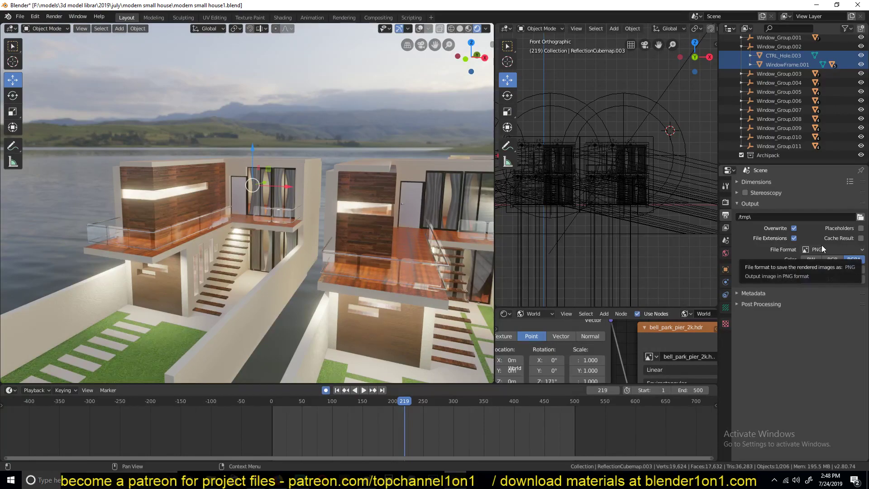
{"action": "left_click", "coordinate": [818, 249]}
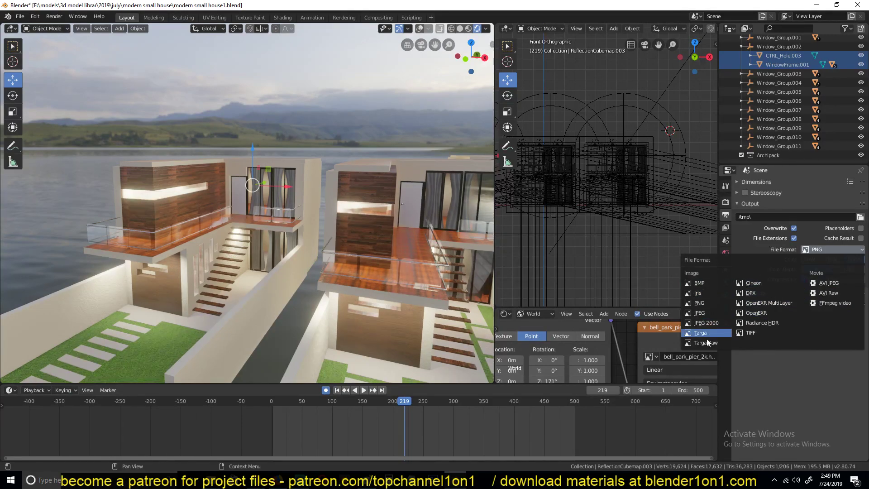
{"action": "left_click", "coordinate": [841, 303]}
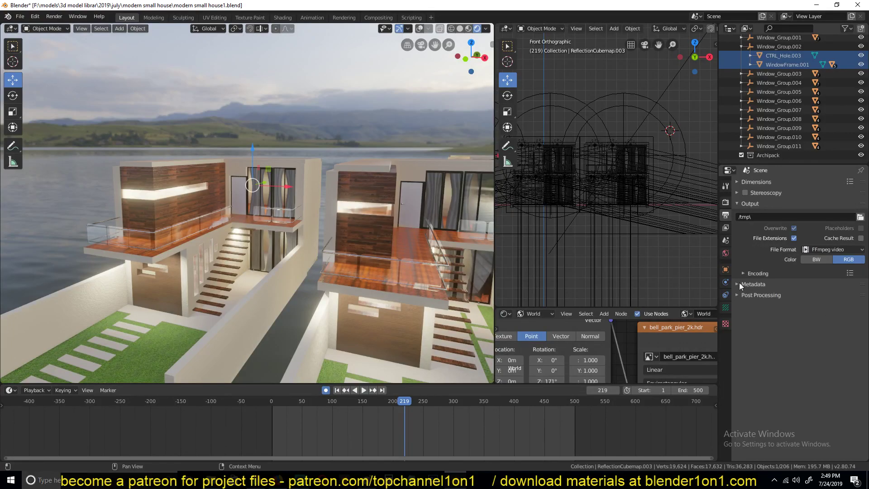
{"action": "left_click", "coordinate": [747, 274]}
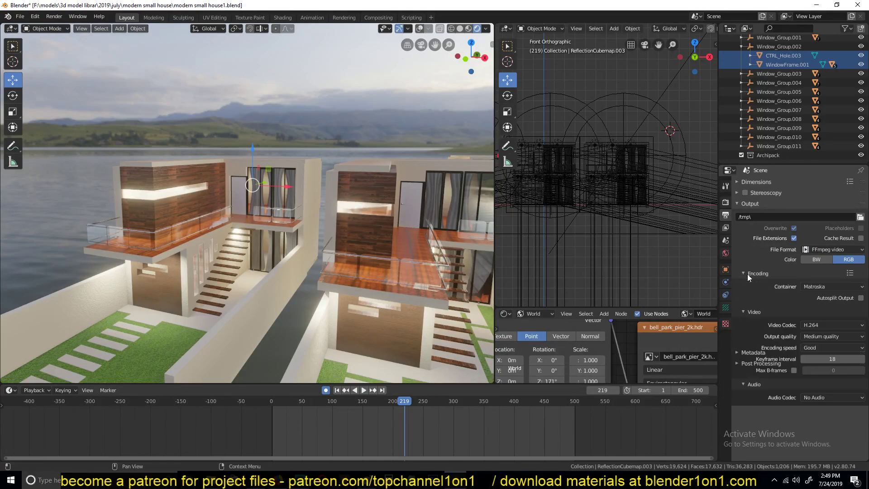
{"action": "left_click", "coordinate": [829, 287]}
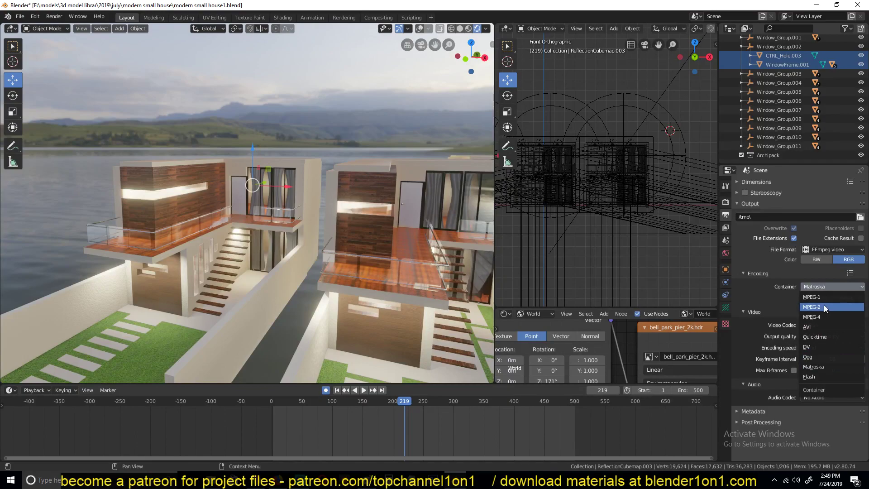
{"action": "left_click", "coordinate": [822, 317]}
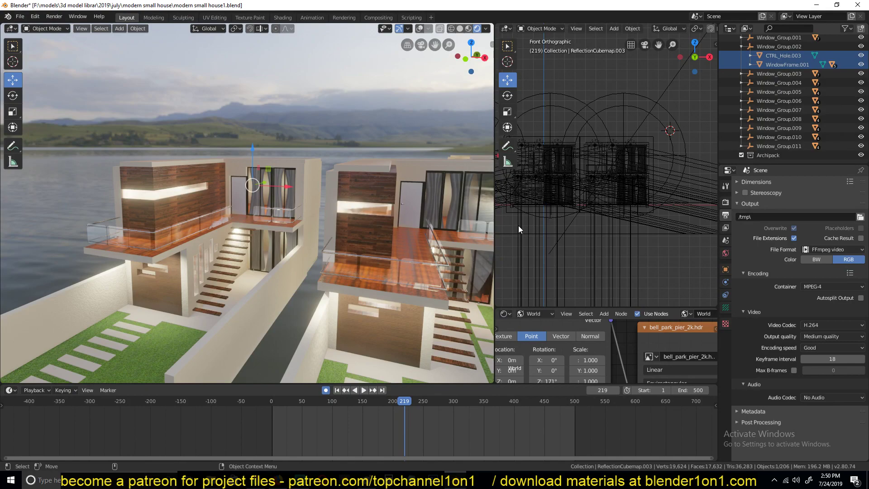
Change the render output file format to JPEG for an image sequence.
{"action": "left_click", "coordinate": [814, 249]}
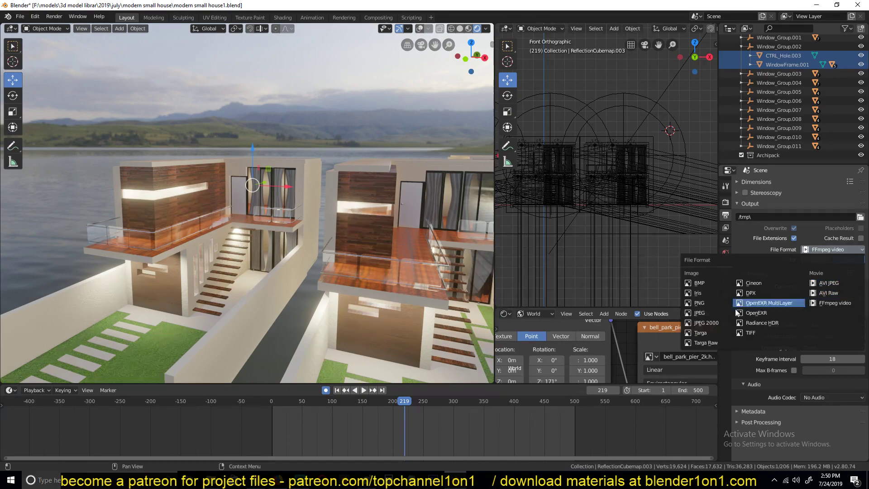
{"action": "key", "text": "Escape"}
{"action": "left_click", "coordinate": [838, 249]}
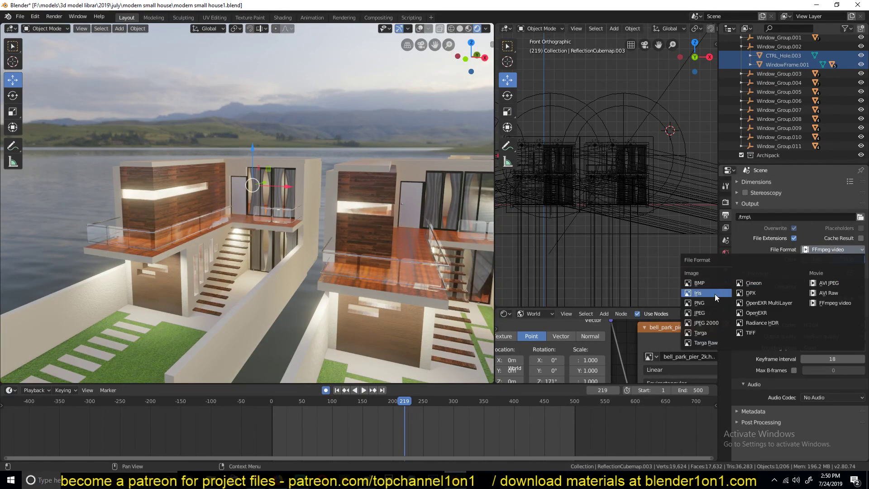
{"action": "left_click", "coordinate": [708, 312]}
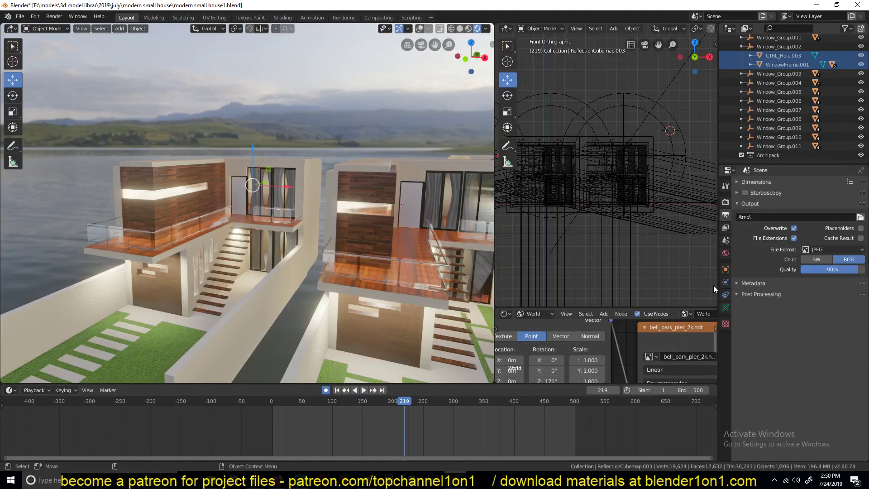
Browse the rendered JPG frames in New Folder(1) of the output directory without changing the output path.
{"action": "left_click", "coordinate": [860, 217]}
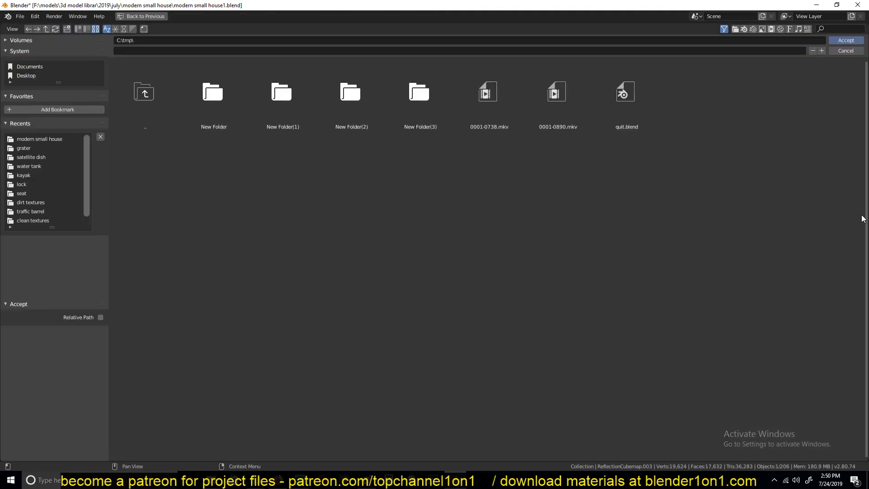
{"action": "double_click", "coordinate": [264, 110]}
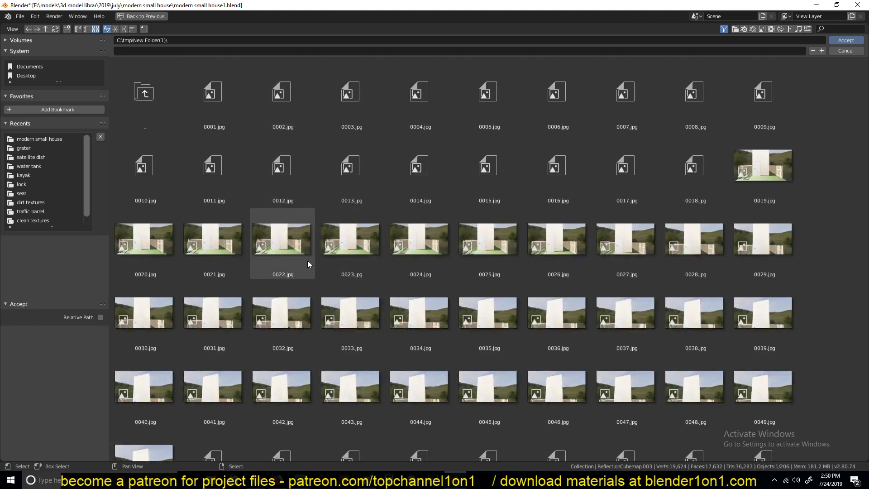
{"action": "scroll", "coordinate": [425, 208], "scroll_direction": "down", "scroll_amount": 10}
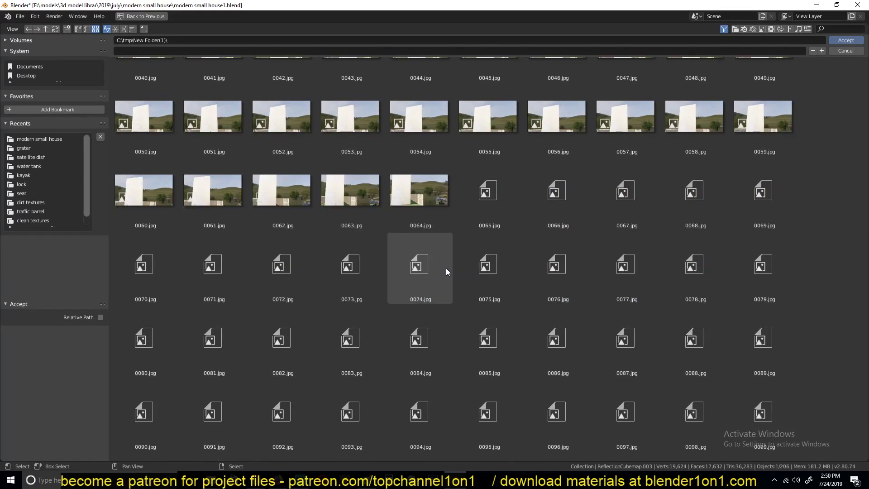
{"action": "scroll", "coordinate": [446, 287], "scroll_direction": "down", "scroll_amount": 3}
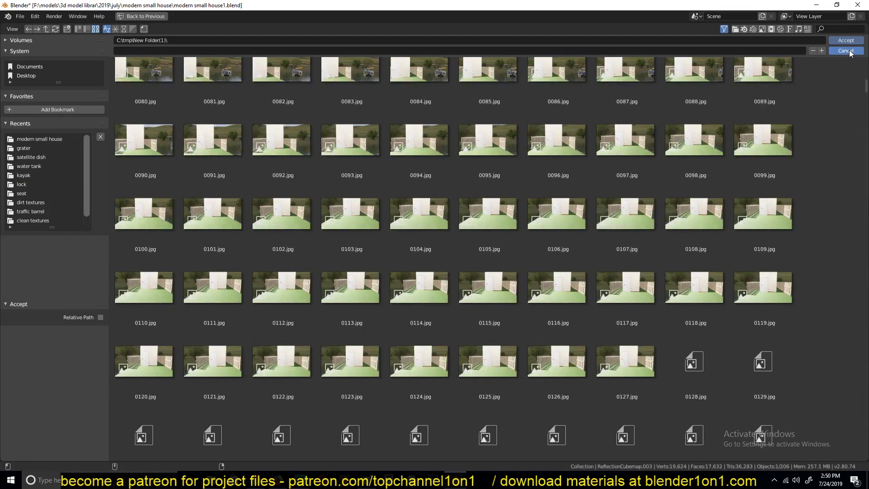
{"action": "left_click", "coordinate": [845, 50]}
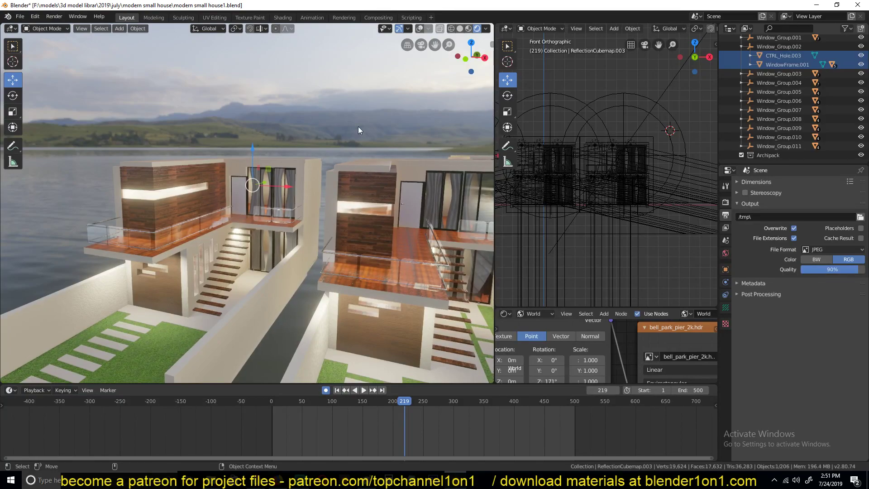
Add a Video Editing workspace to the project.
{"action": "left_click", "coordinate": [20, 17]}
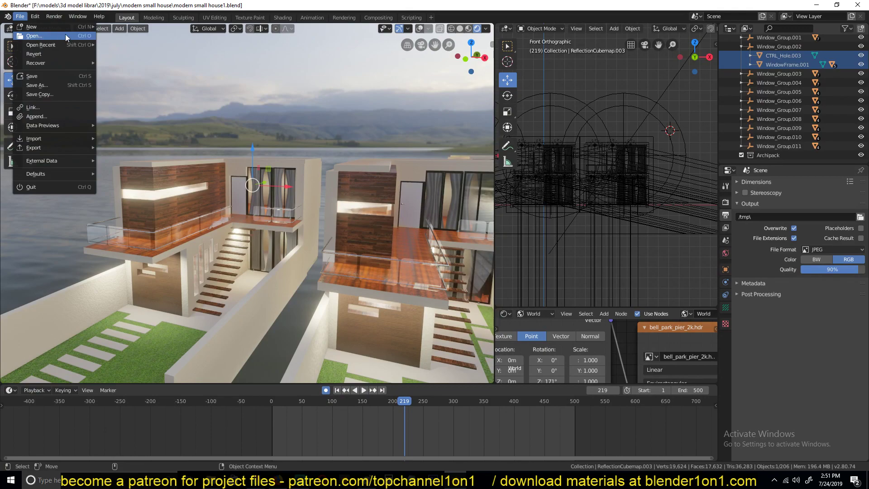
{"action": "left_click", "coordinate": [431, 17]}
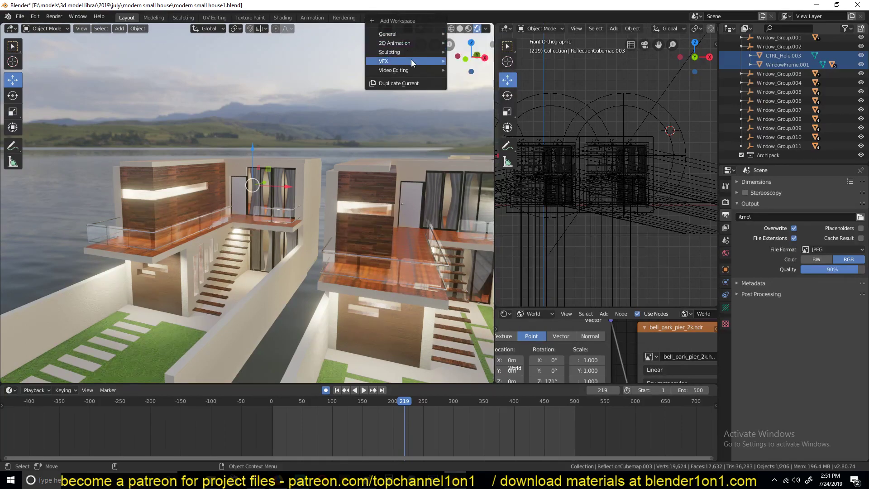
{"action": "mouse_move", "coordinate": [414, 34]}
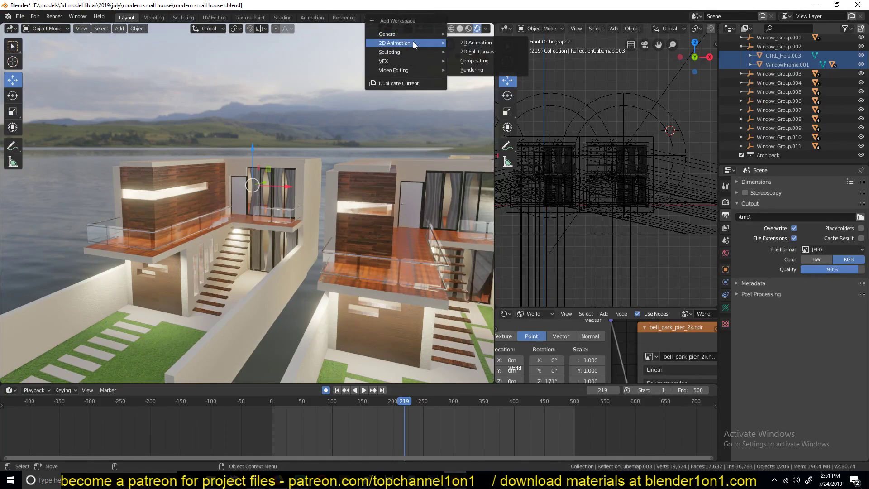
{"action": "mouse_move", "coordinate": [408, 68]}
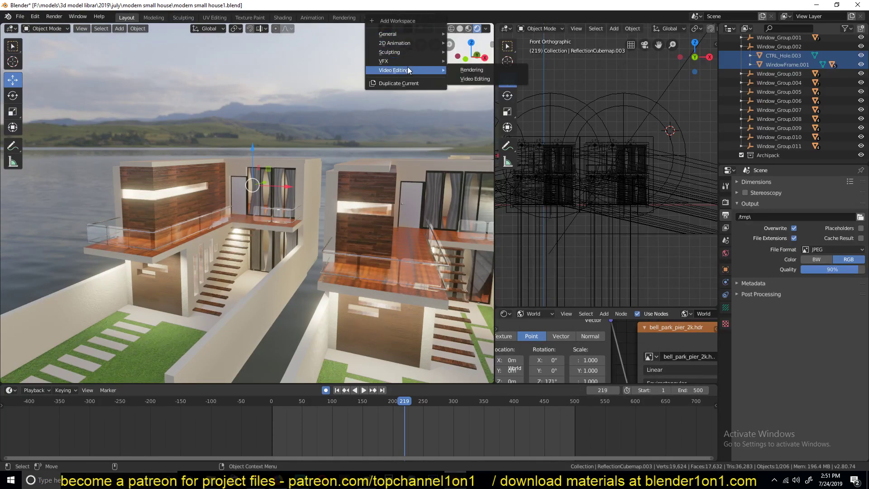
{"action": "left_click", "coordinate": [486, 79]}
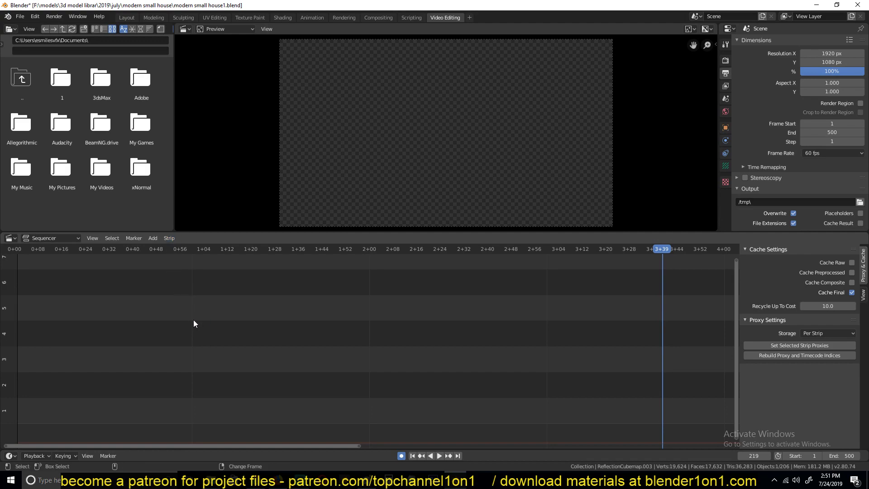
{"action": "key", "text": "shift+a"}
{"action": "left_click", "coordinate": [153, 239]}
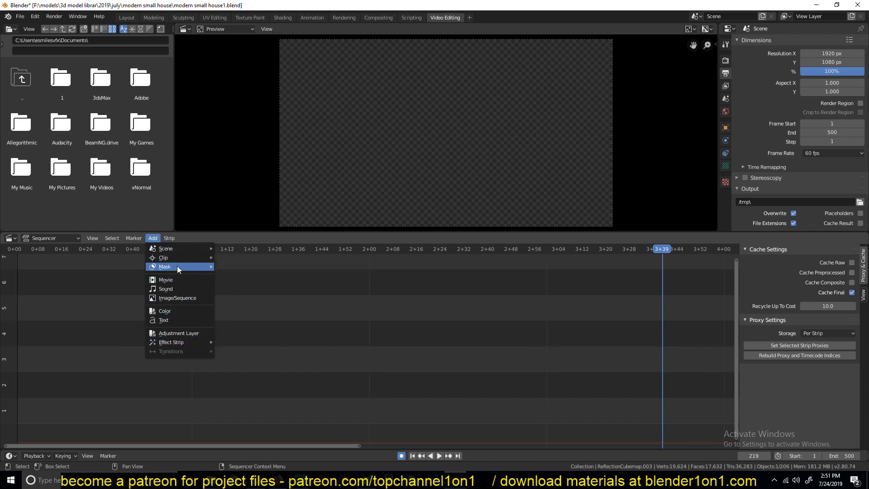
{"action": "left_click", "coordinate": [176, 297]}
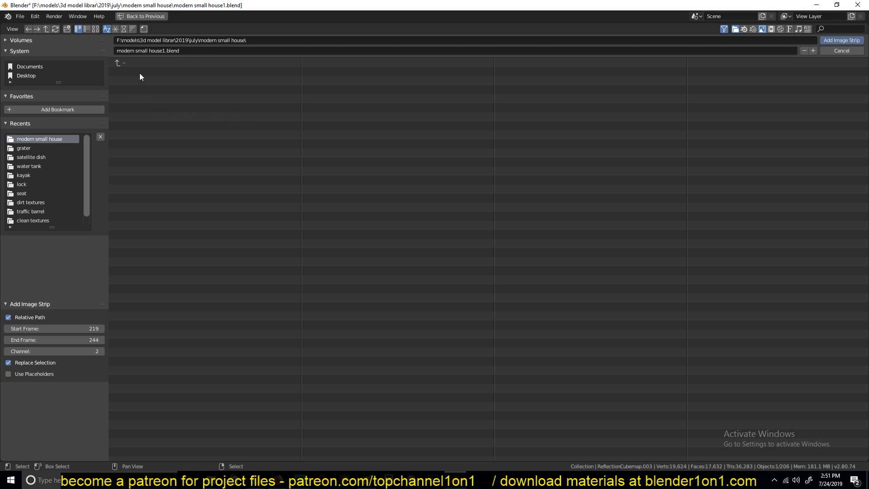
{"action": "left_click", "coordinate": [842, 51]}
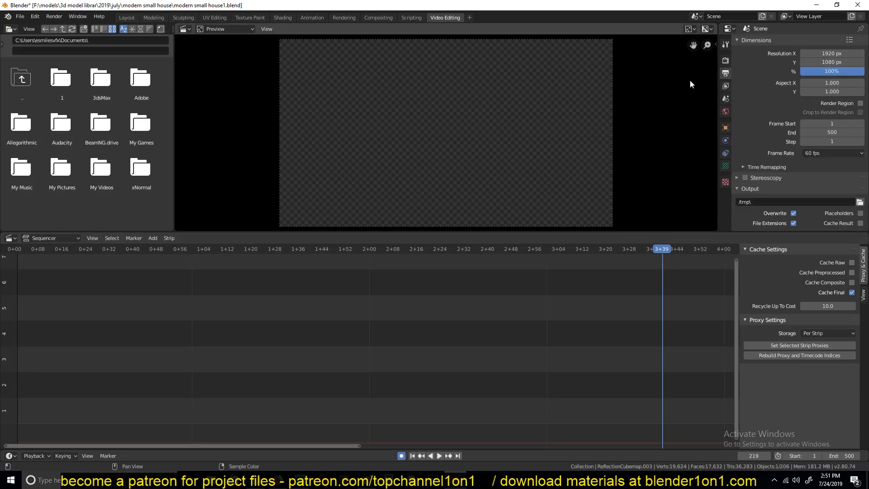
Check the render output settings and look up the output folder's full path, leaving it as is.
{"action": "left_click", "coordinate": [726, 60]}
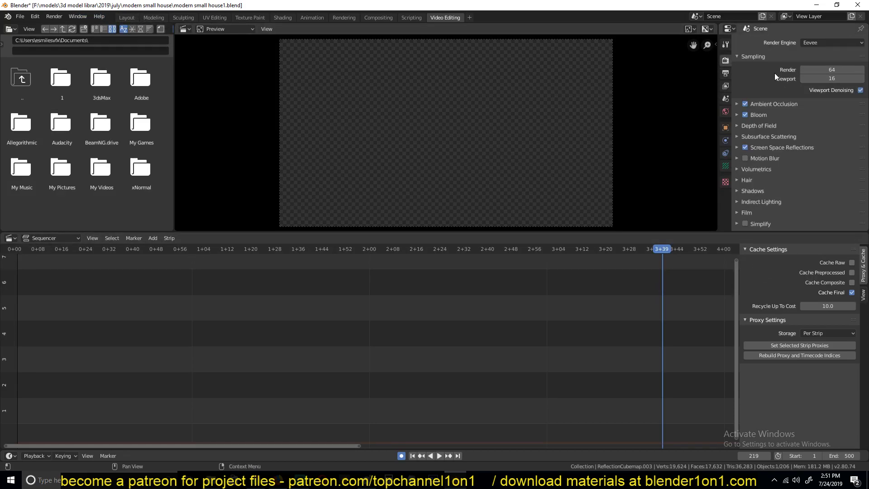
{"action": "left_click", "coordinate": [725, 74]}
{"action": "scroll", "coordinate": [809, 165], "scroll_direction": "down", "scroll_amount": 3}
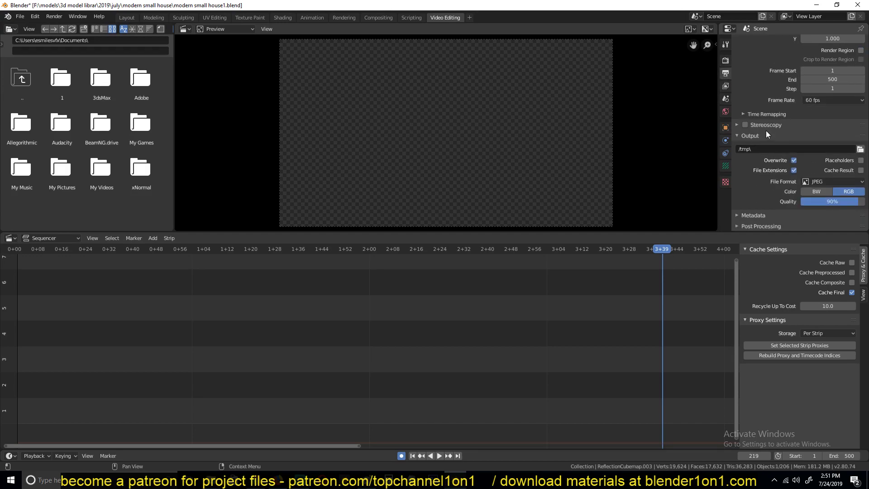
{"action": "left_click", "coordinate": [860, 149]}
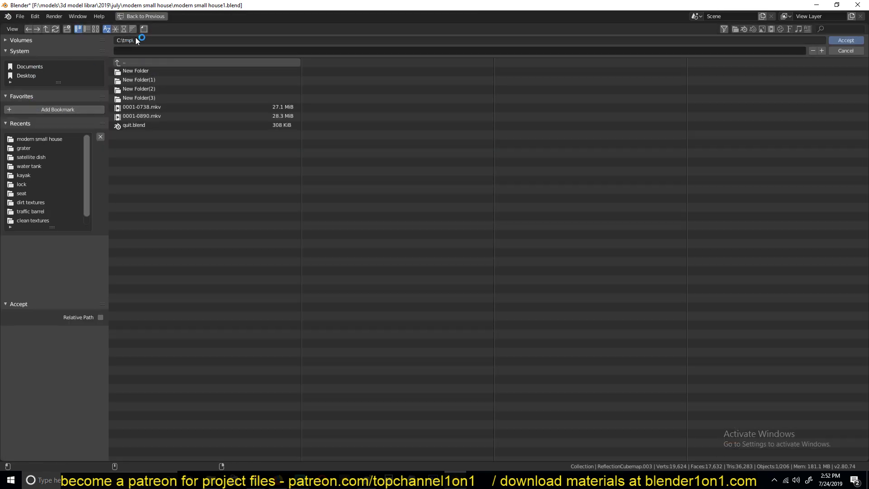
{"action": "left_click", "coordinate": [846, 51]}
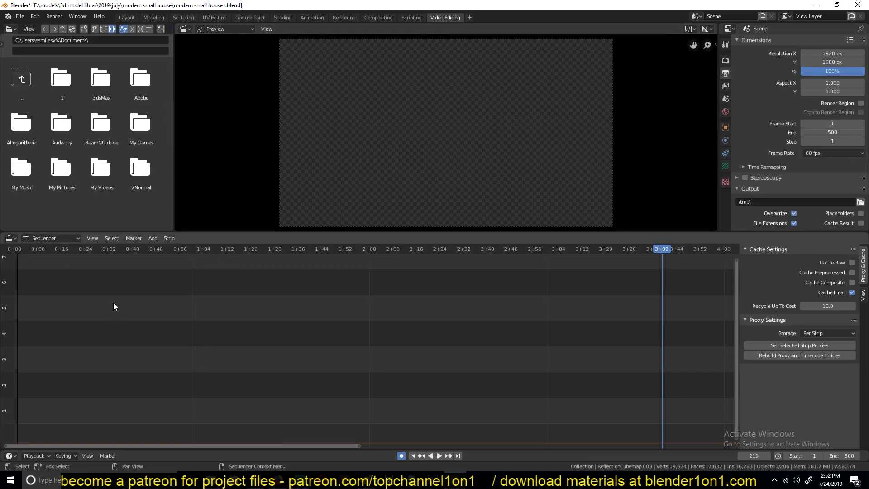
Start adding an image sequence strip and browse to C:\tmp\New Folder(1), displaying the files as thumbnails.
{"action": "left_click", "coordinate": [152, 238]}
{"action": "left_click", "coordinate": [173, 296]}
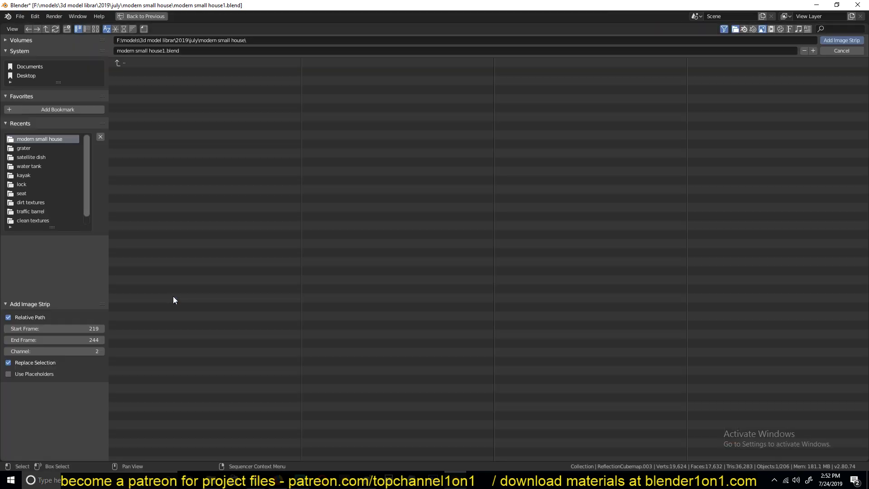
{"action": "left_click", "coordinate": [19, 40]}
{"action": "left_click", "coordinate": [27, 65]}
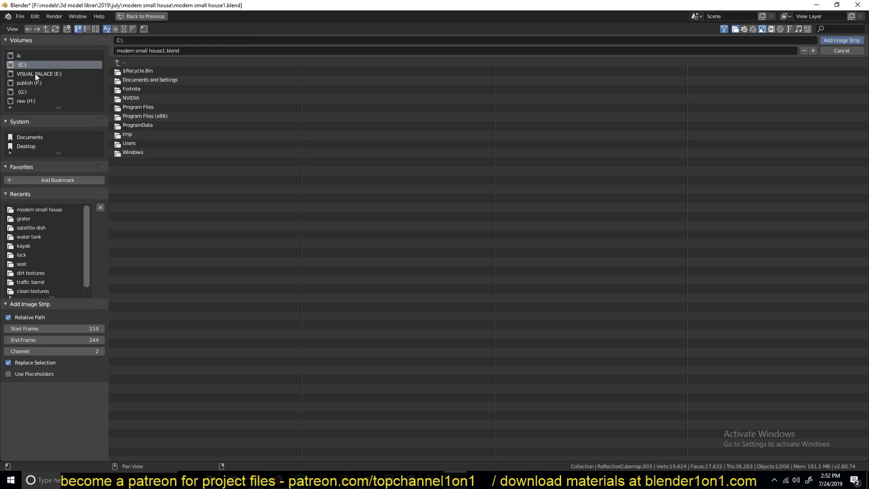
{"action": "left_click", "coordinate": [143, 134]}
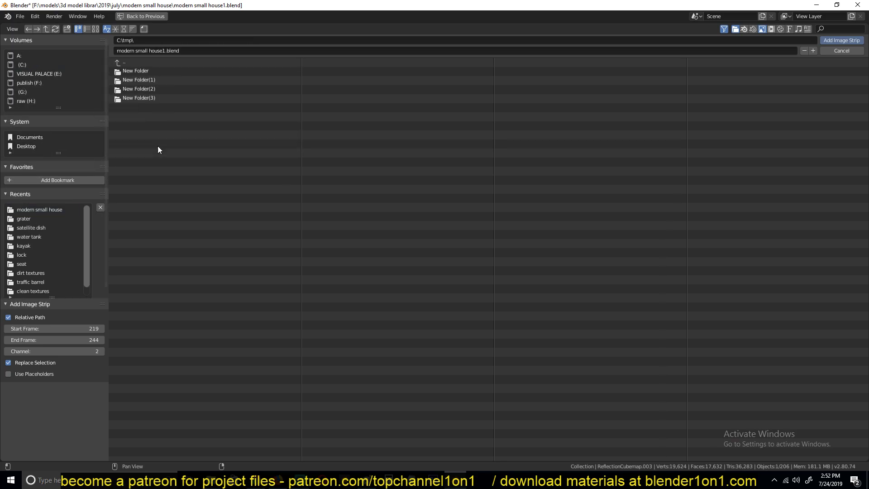
{"action": "left_click", "coordinate": [140, 83]}
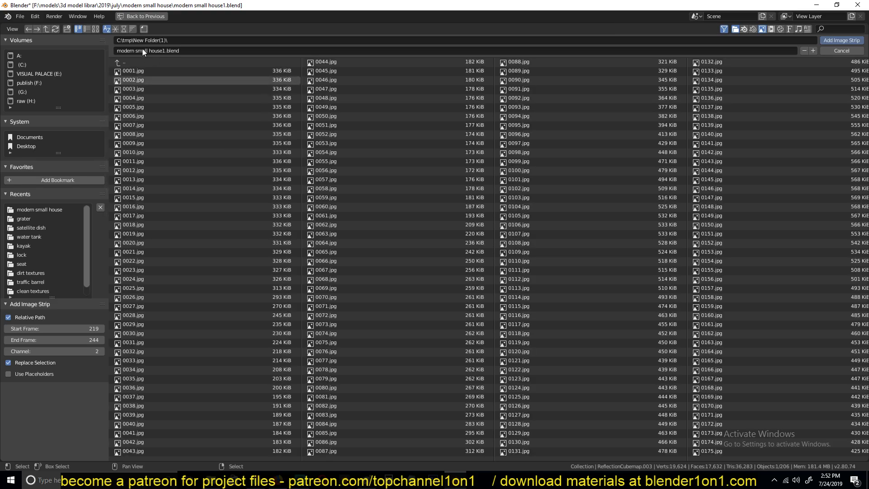
{"action": "left_click", "coordinate": [96, 27]}
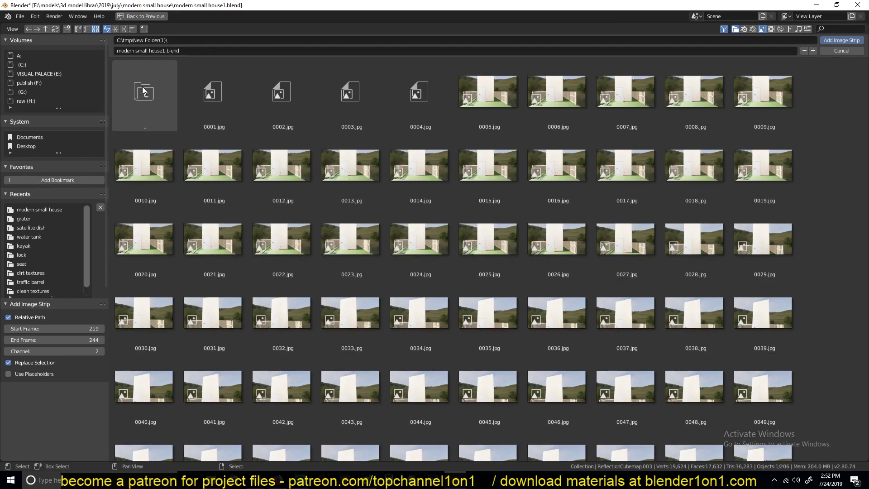
Check the other subfolders of C:\tmp for rendered frames and open New Folder as the image source.
{"action": "left_click", "coordinate": [157, 113]}
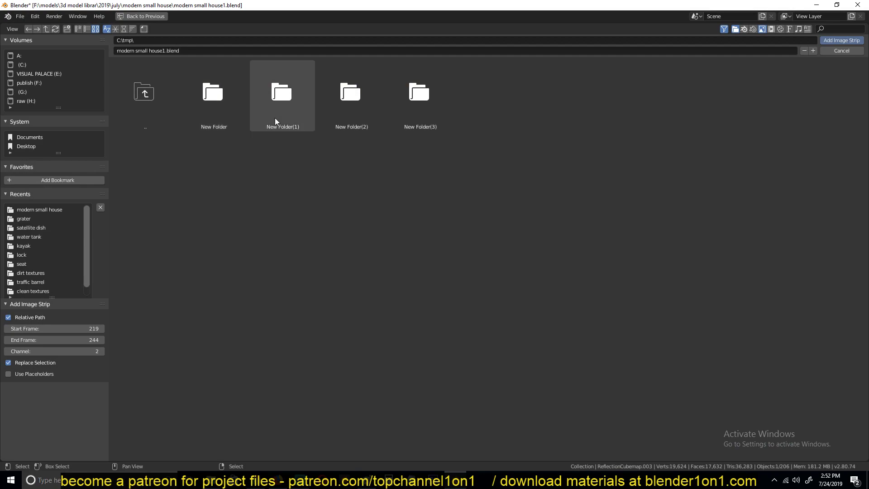
{"action": "left_click", "coordinate": [411, 110]}
{"action": "left_click", "coordinate": [163, 95]}
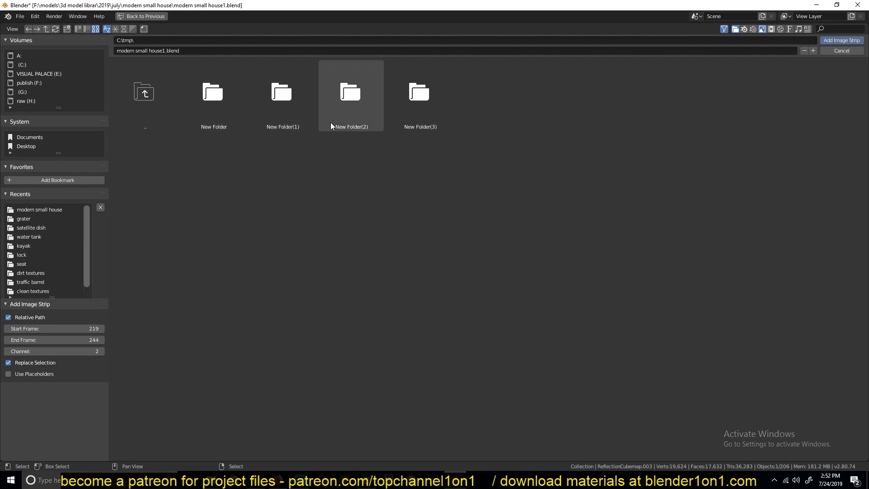
{"action": "left_click", "coordinate": [260, 107]}
{"action": "left_click", "coordinate": [163, 96]}
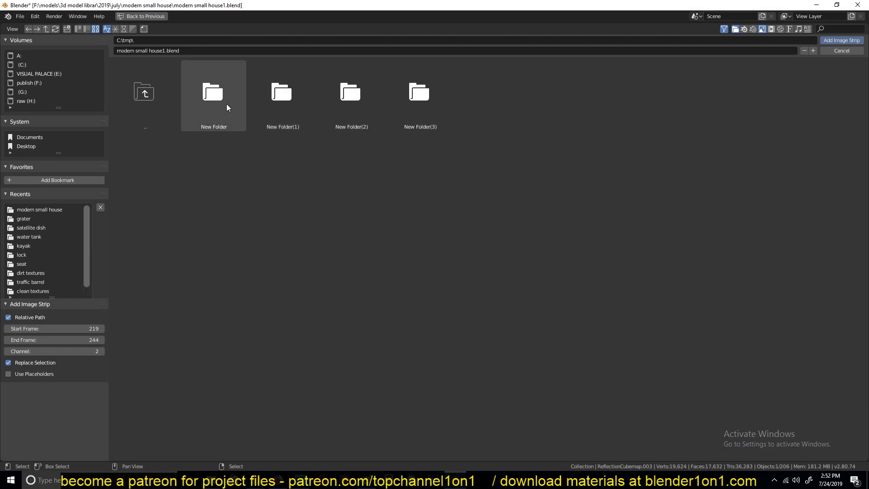
{"action": "left_click", "coordinate": [227, 105]}
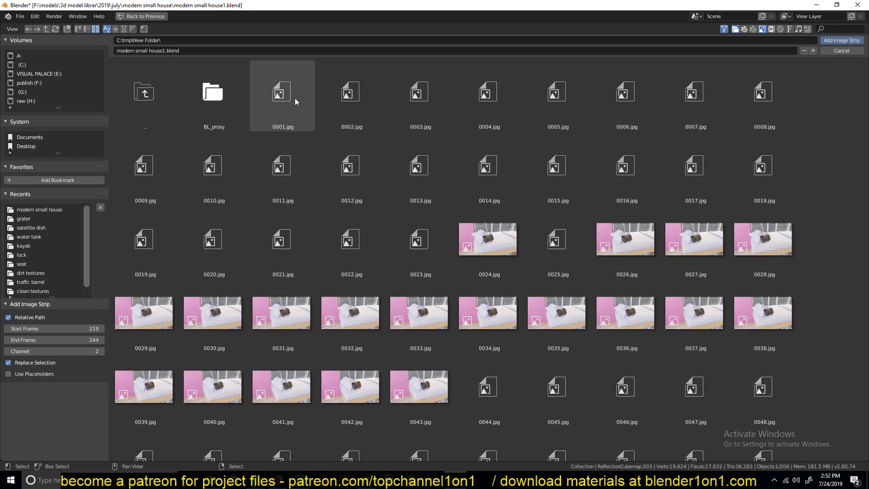
Add 0001.jpg alone from New Folder as an image strip at the current frame.
{"action": "left_click", "coordinate": [274, 108]}
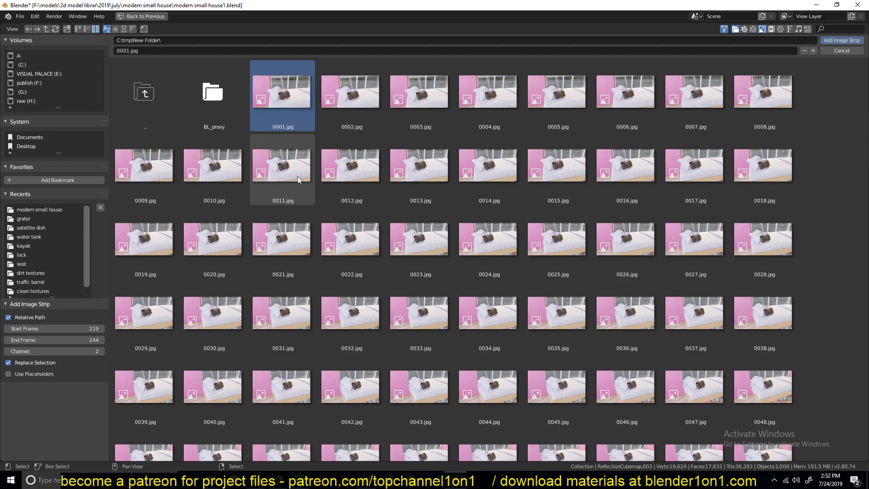
{"action": "scroll", "coordinate": [498, 195], "scroll_direction": "down", "scroll_amount": 2}
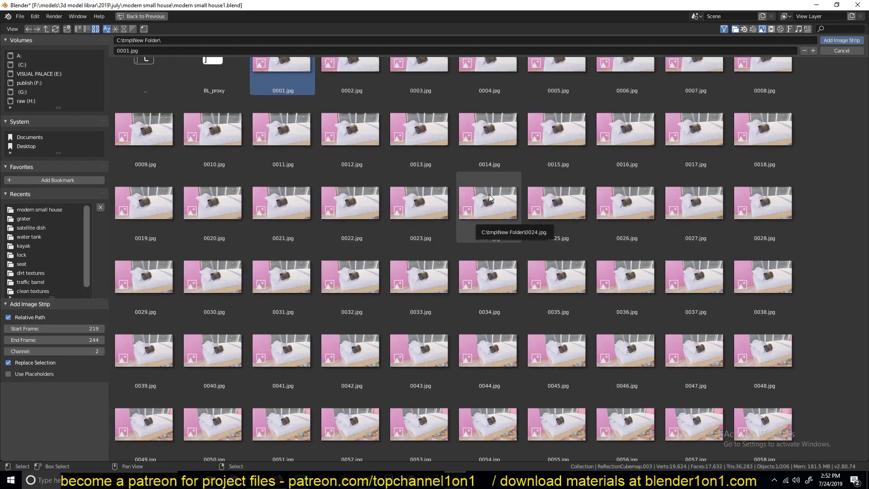
{"action": "key", "text": "a"}
{"action": "scroll", "coordinate": [478, 169], "scroll_direction": "up", "scroll_amount": 2}
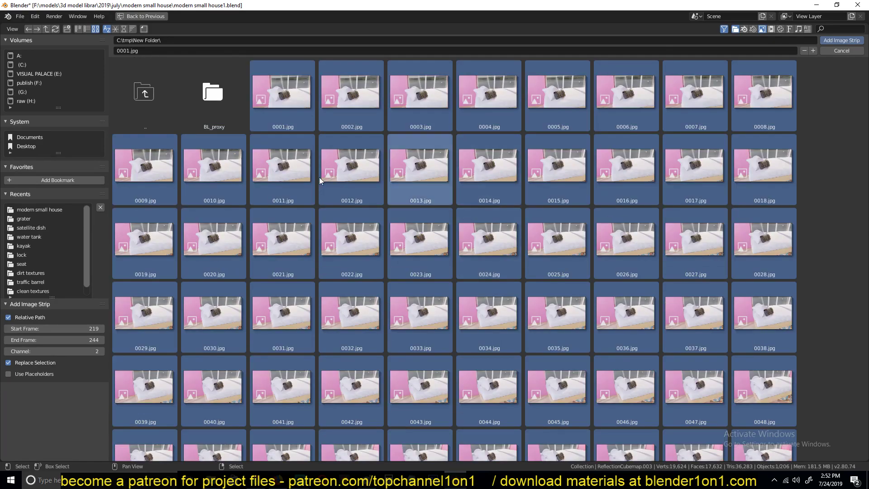
{"action": "left_click", "coordinate": [292, 100]}
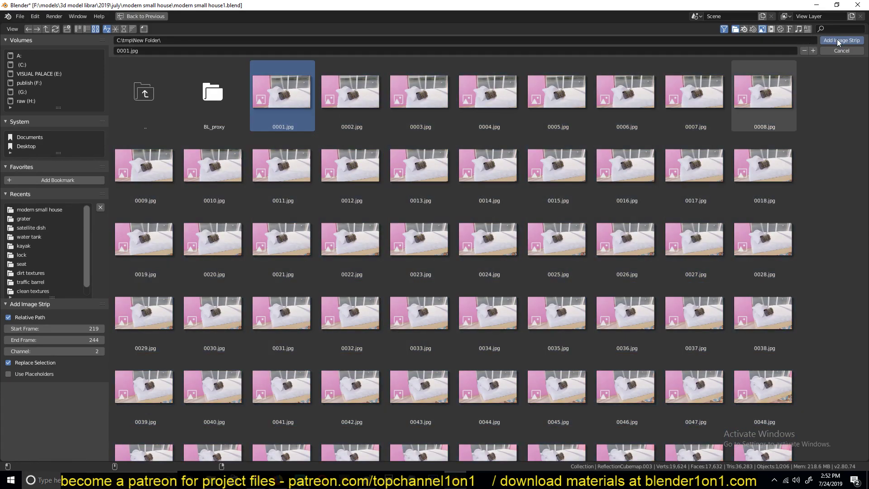
{"action": "key", "text": "Return"}
Move the short 0001.jpg strip earlier on channel 2 and delete it from the sequencer.
{"action": "scroll", "coordinate": [554, 343], "scroll_direction": "down", "scroll_amount": 2}
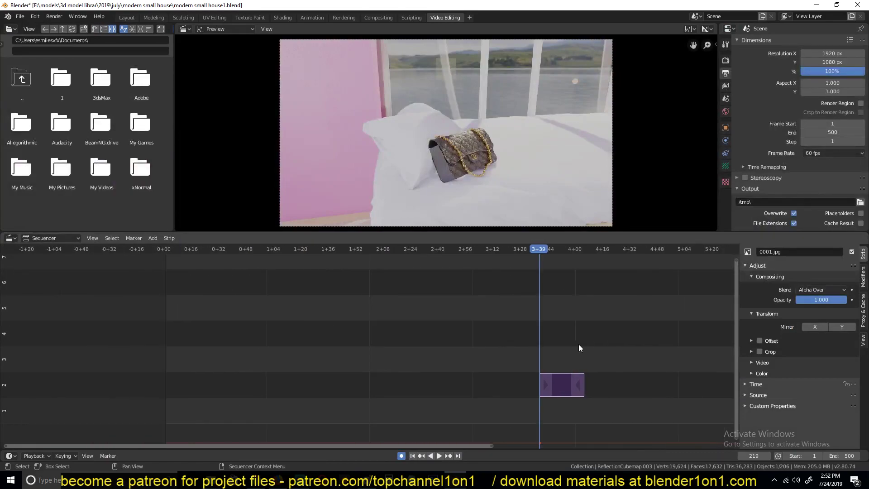
{"action": "scroll", "coordinate": [578, 344], "scroll_direction": "up", "scroll_amount": 2}
{"action": "left_click_drag", "start_coordinate": [643, 374], "coordinate": [366, 374]}
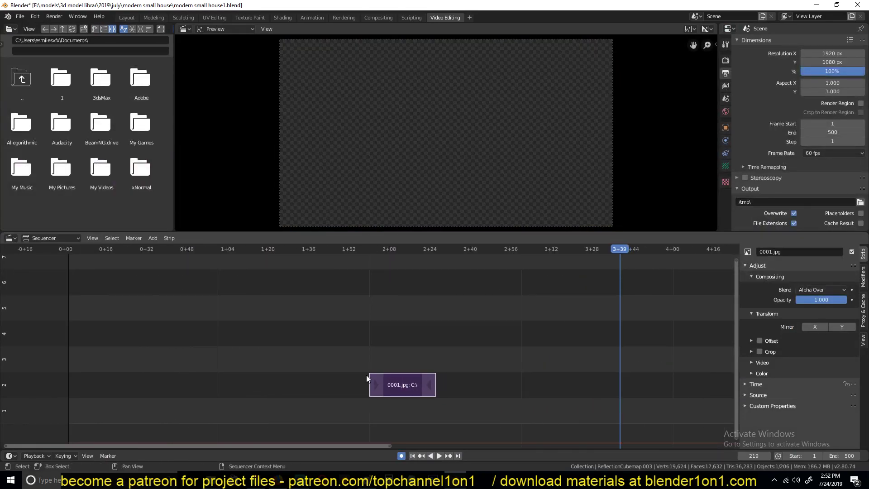
{"action": "key", "text": "x"}
{"action": "left_click", "coordinate": [408, 378]}
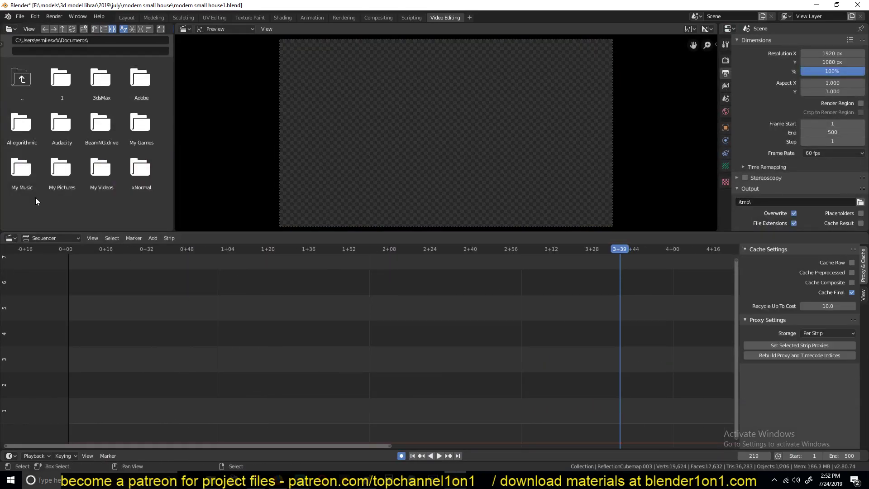
Add all the JPG frames in C:\tmp\New Folder to the sequencer as one image sequence strip.
{"action": "key", "text": "shift+a"}
{"action": "mouse_move", "coordinate": [177, 301]}
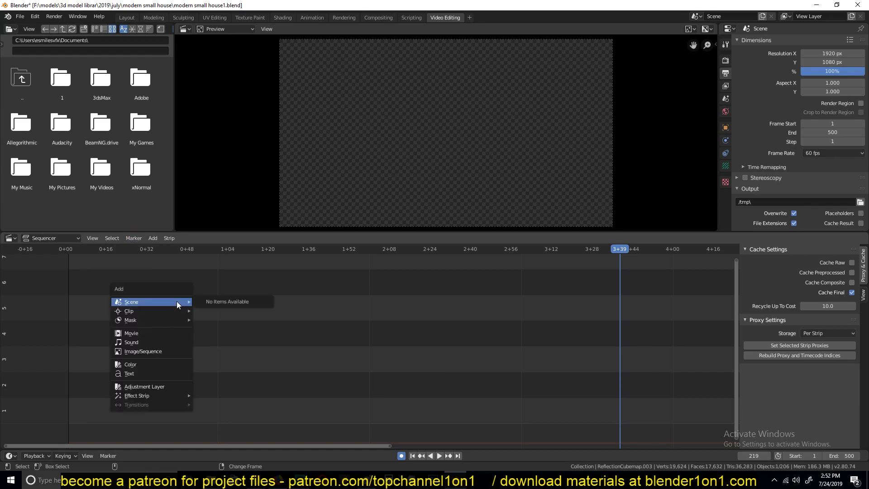
{"action": "left_click", "coordinate": [166, 351]}
{"action": "key", "text": "a"}
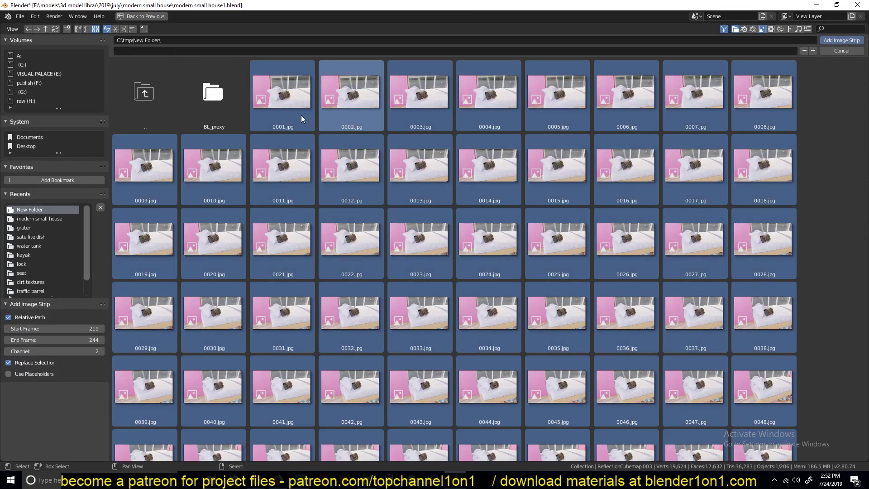
{"action": "left_click", "coordinate": [842, 41]}
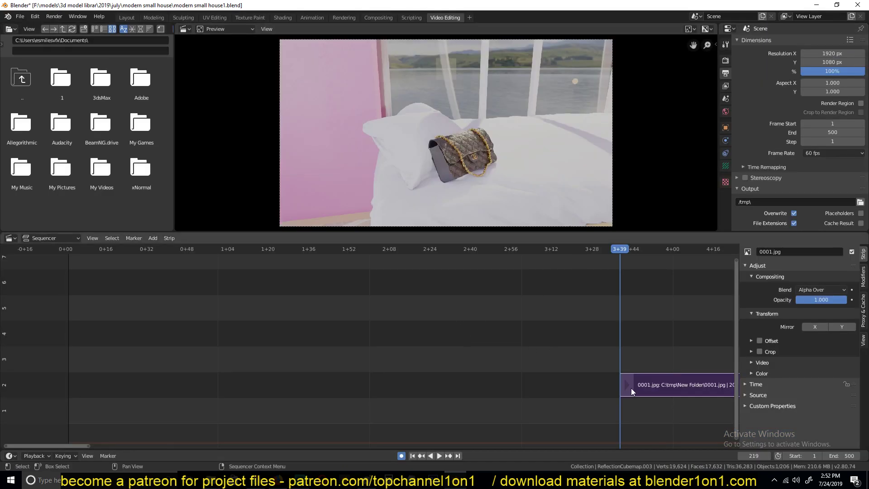
Move the image sequence strip along channel 2 so that it begins at the start of the timeline.
{"action": "scroll", "coordinate": [640, 389], "scroll_direction": "down", "scroll_amount": 7}
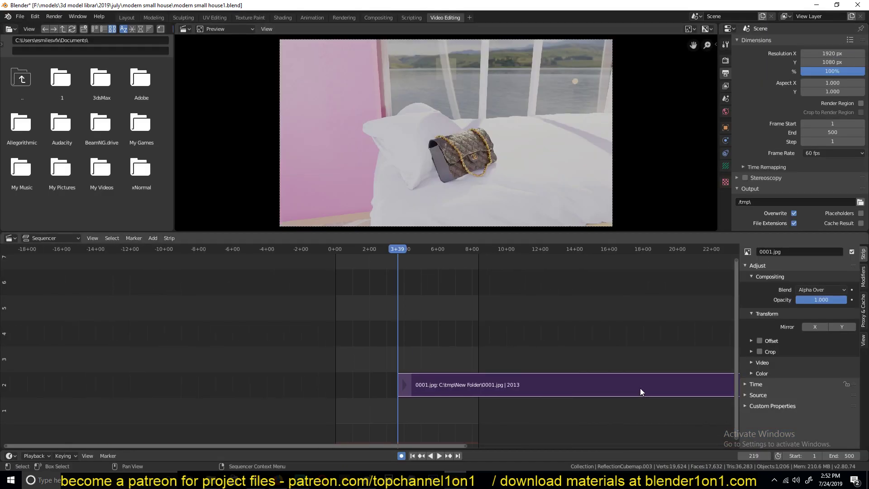
{"action": "left_click_drag", "start_coordinate": [607, 387], "coordinate": [543, 388]}
{"action": "scroll", "coordinate": [395, 376], "scroll_direction": "down", "scroll_amount": 5}
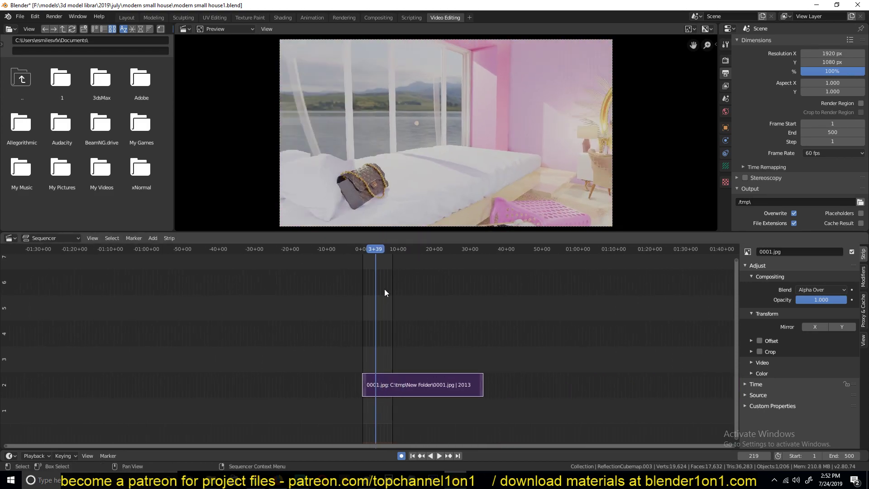
{"action": "scroll", "coordinate": [385, 289], "scroll_direction": "up", "scroll_amount": 1}
{"action": "scroll", "coordinate": [403, 329], "scroll_direction": "up", "scroll_amount": 3}
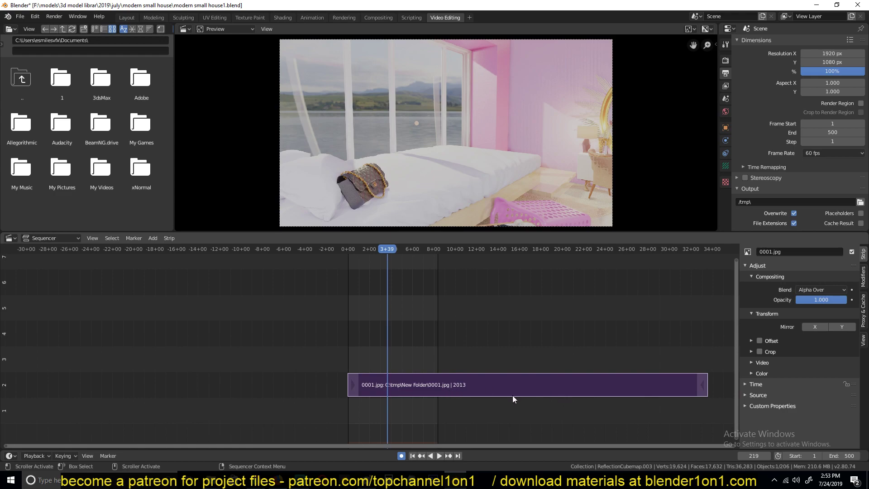
{"action": "scroll", "coordinate": [463, 393], "scroll_direction": "up", "scroll_amount": 2}
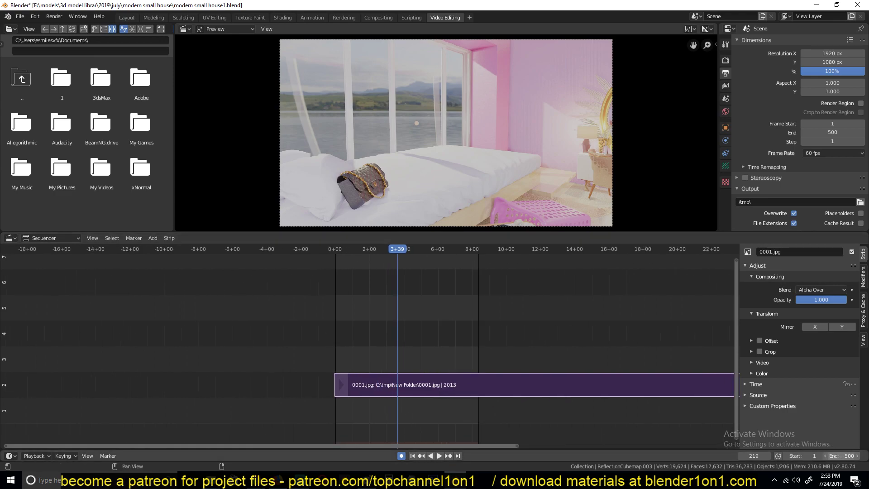
Set the scene's end frame to 2013 to match the length of the image sequence strip.
{"action": "left_click", "coordinate": [840, 456]}
{"action": "type", "text": "203"}
{"action": "key", "text": "BackSpace"}
{"action": "type", "text": "13"}
{"action": "key", "text": "Return"}
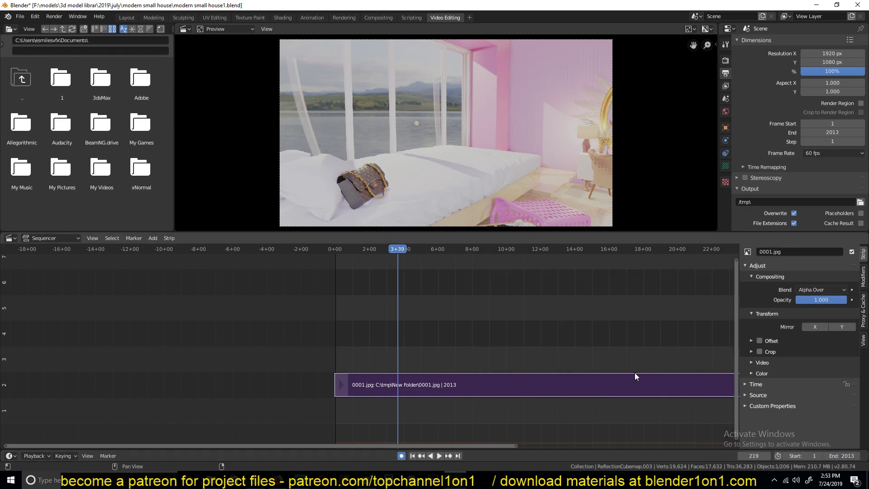
{"action": "key", "text": "Home"}
{"action": "scroll", "coordinate": [477, 376], "scroll_direction": "up", "scroll_amount": 1}
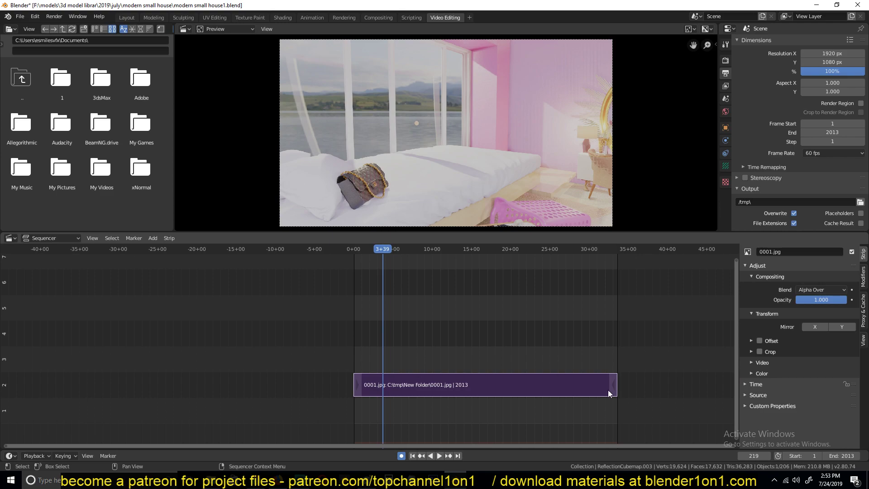
Play the sequence from the first frame, and set the frame rate to 30 fps with another playback check.
{"action": "key", "text": "shift+Left"}
{"action": "key", "text": "space"}
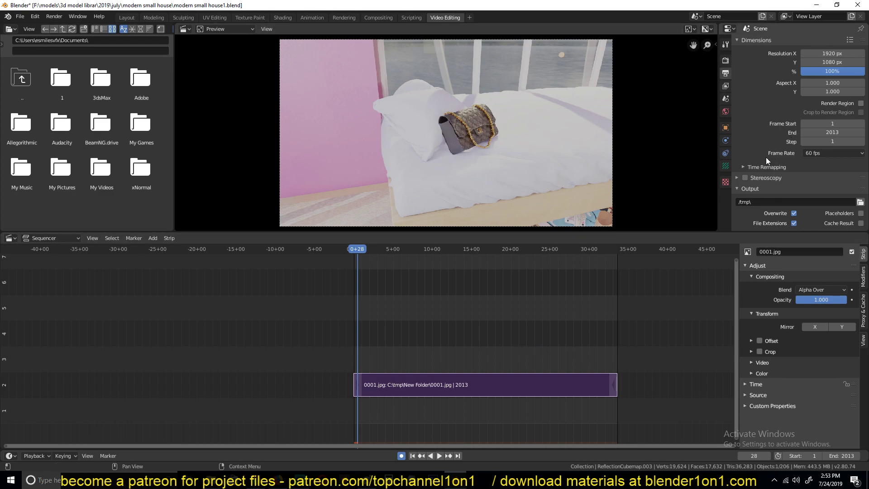
{"action": "left_click", "coordinate": [834, 154]}
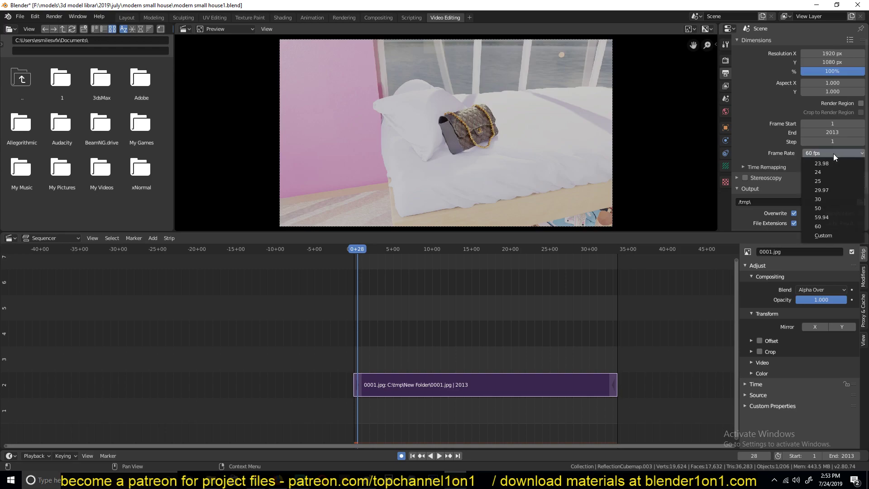
{"action": "left_click", "coordinate": [822, 197]}
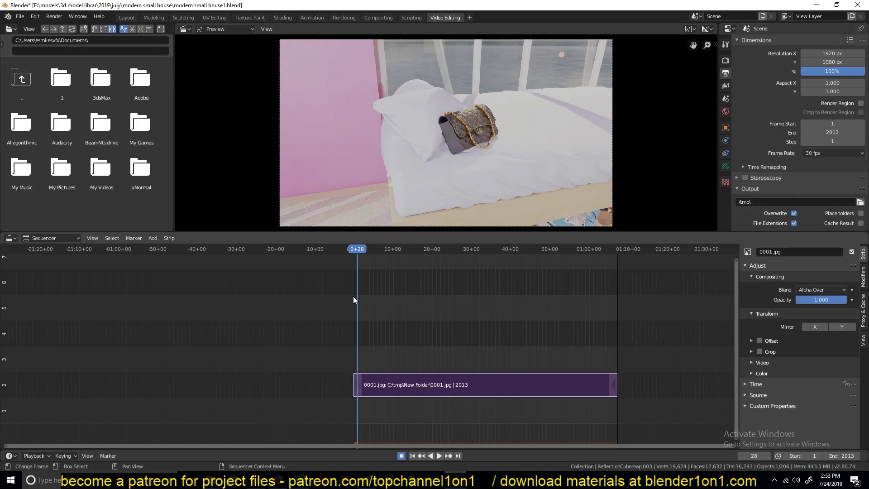
{"action": "key", "text": "space"}
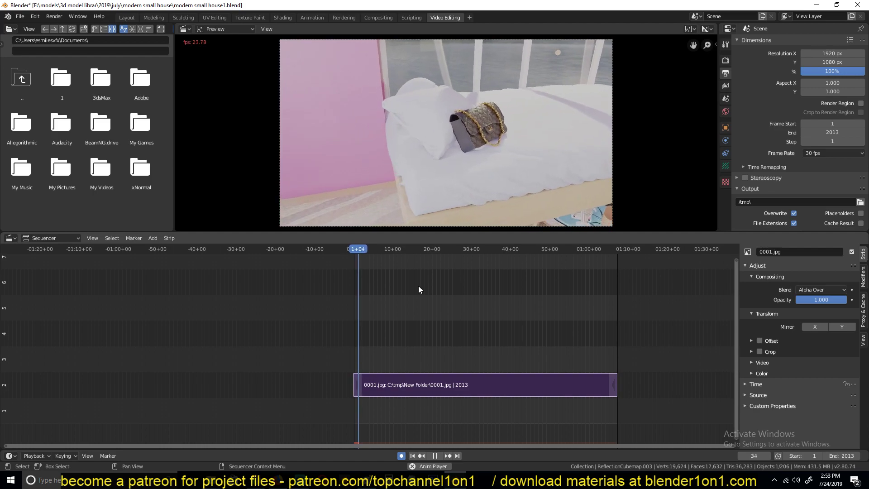
{"action": "key", "text": "space"}
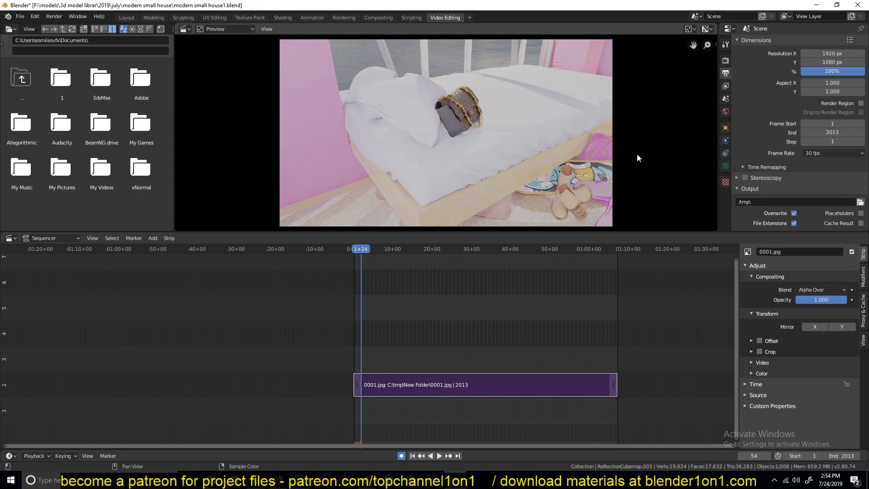
Set the preview's proxy render size to 25% and play the sequence to check its speed.
{"action": "key", "text": "n"}
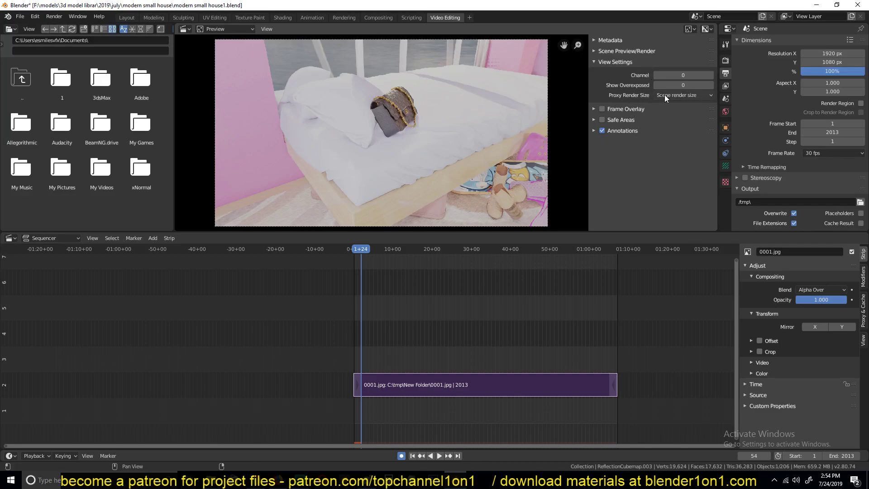
{"action": "left_click", "coordinate": [692, 97]}
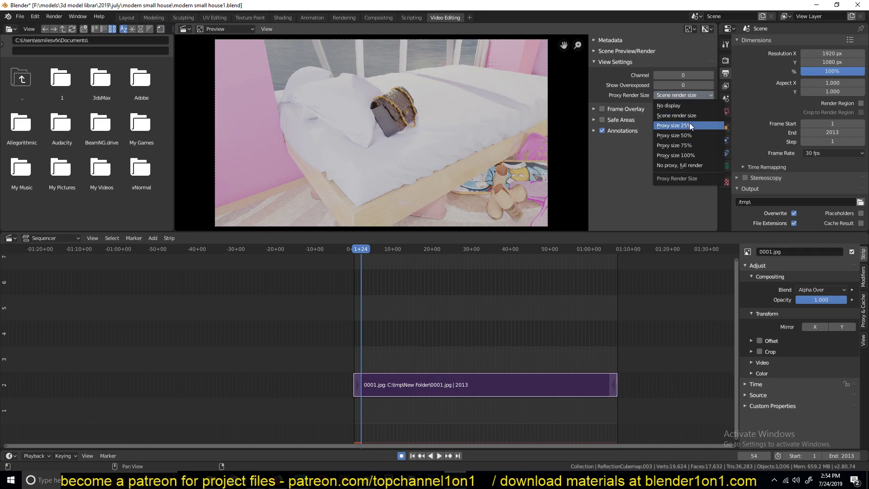
{"action": "left_click", "coordinate": [689, 124]}
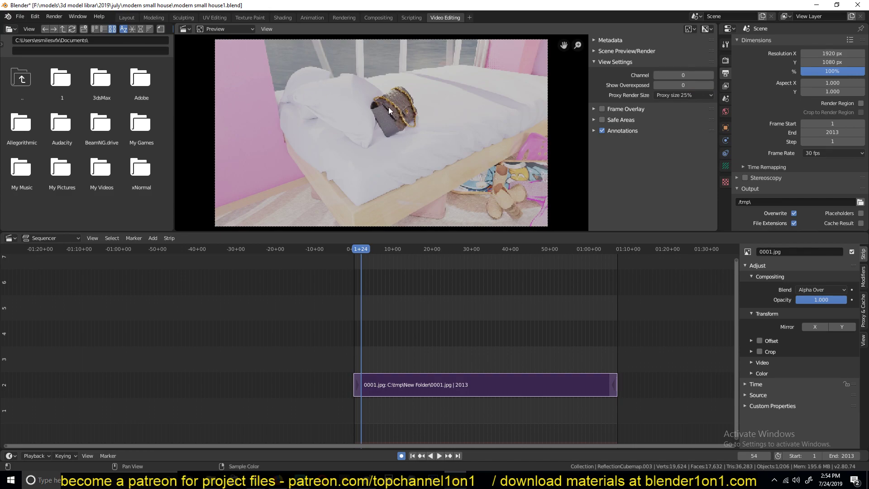
{"action": "key", "text": "space"}
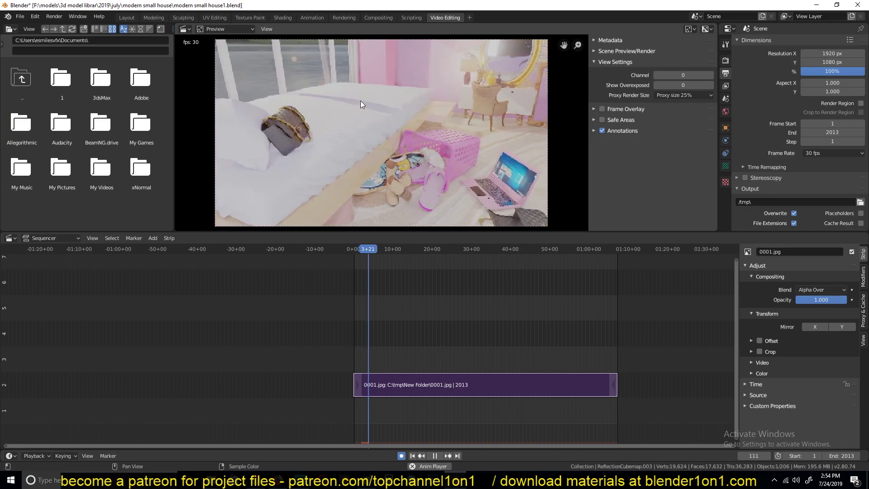
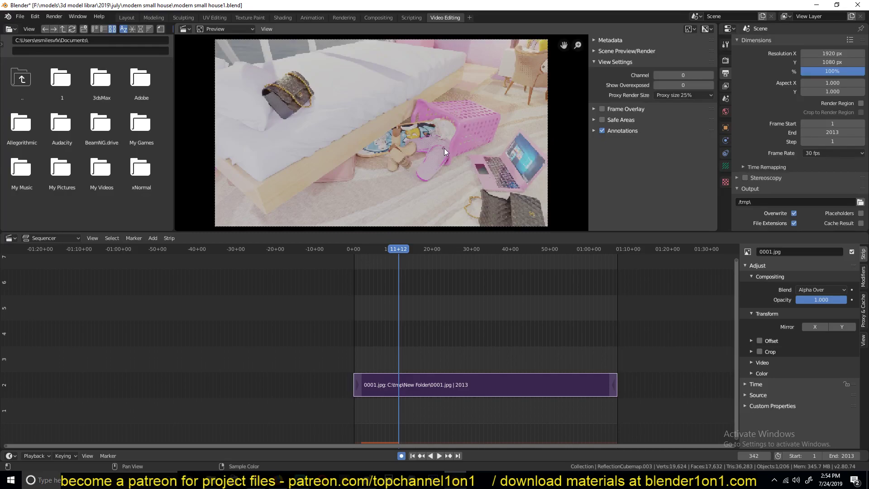
Hide the settings sidebar of the video preview.
{"action": "key", "text": "n"}
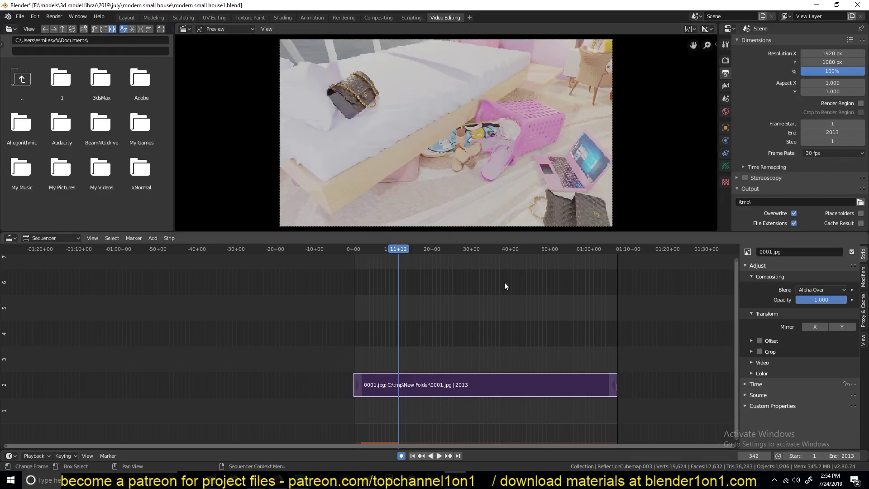
{"action": "scroll", "coordinate": [539, 315], "scroll_direction": "up", "scroll_amount": 2}
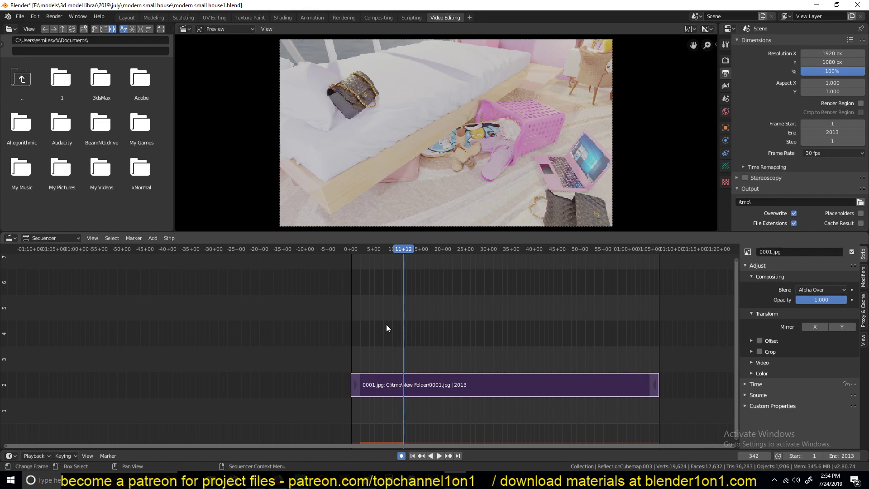
{"action": "scroll", "coordinate": [480, 323], "scroll_direction": "down", "scroll_amount": 1}
{"action": "scroll", "coordinate": [479, 324], "scroll_direction": "up", "scroll_amount": 1}
{"action": "scroll", "coordinate": [480, 323], "scroll_direction": "up", "scroll_amount": 1}
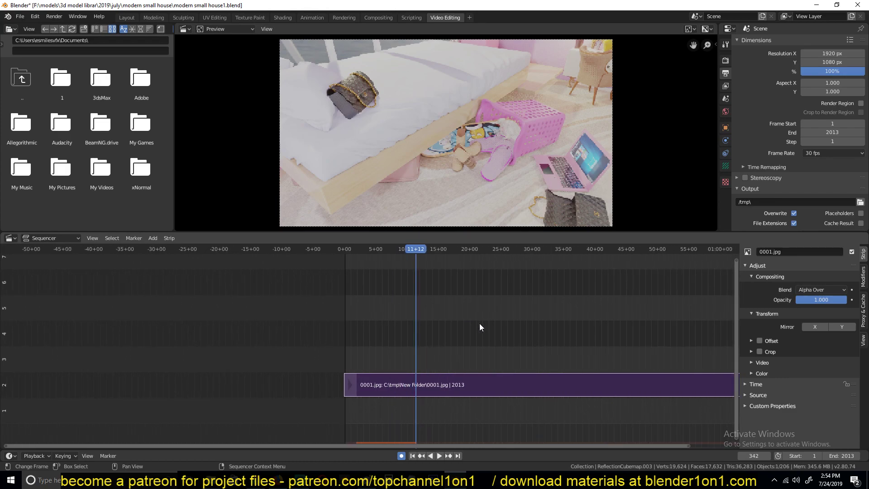
{"action": "scroll", "coordinate": [480, 333], "scroll_direction": "down", "scroll_amount": 2}
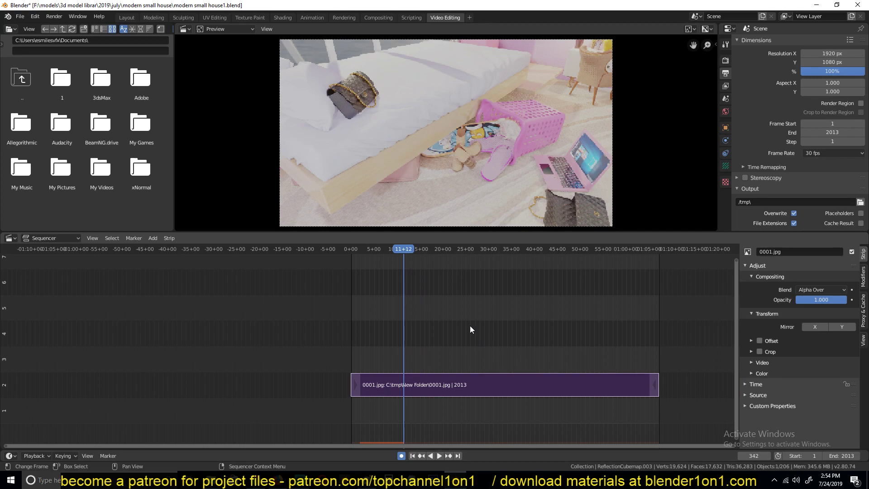
{"action": "scroll", "coordinate": [472, 325], "scroll_direction": "down", "scroll_amount": 1}
{"action": "scroll", "coordinate": [473, 320], "scroll_direction": "up", "scroll_amount": 2}
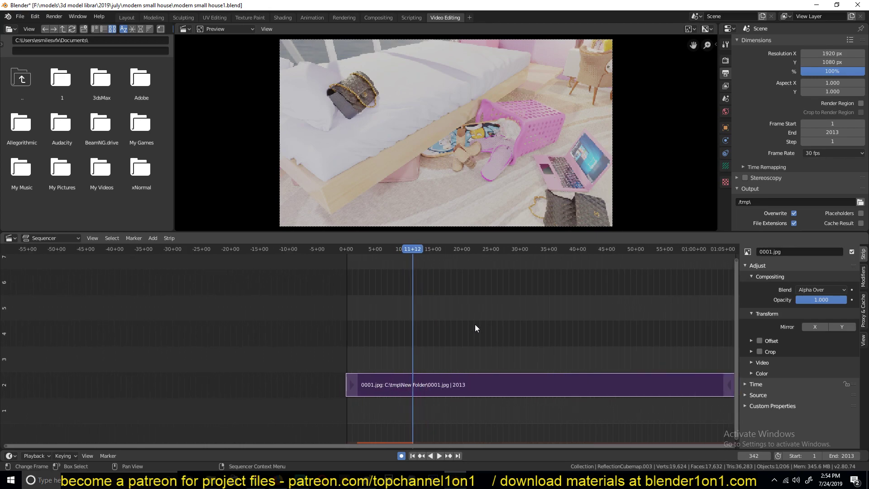
{"action": "scroll", "coordinate": [476, 326], "scroll_direction": "down", "scroll_amount": 1}
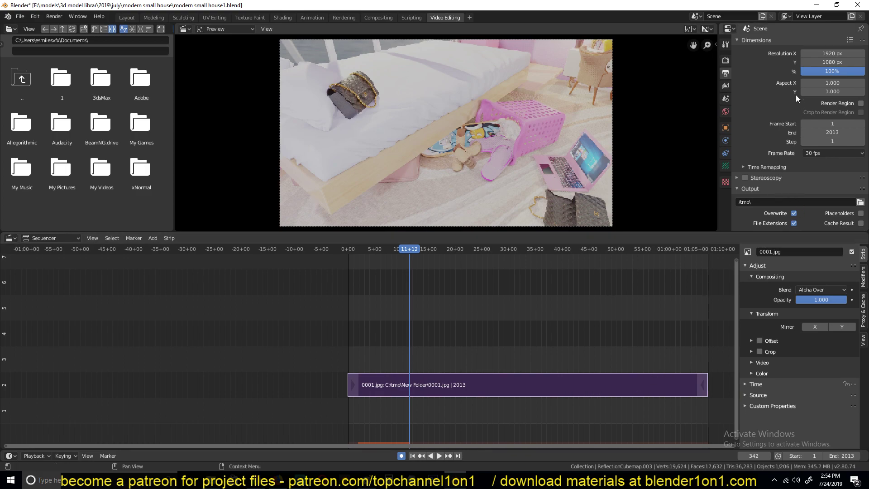
Collapse the Dimensions settings, set the output file format to AVI Raw and expand the metadata options.
{"action": "left_click", "coordinate": [760, 41]}
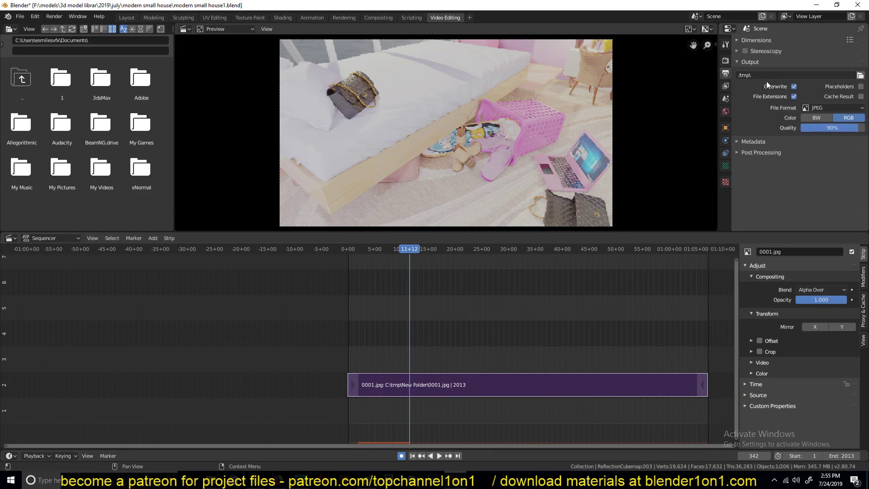
{"action": "left_click", "coordinate": [813, 109]}
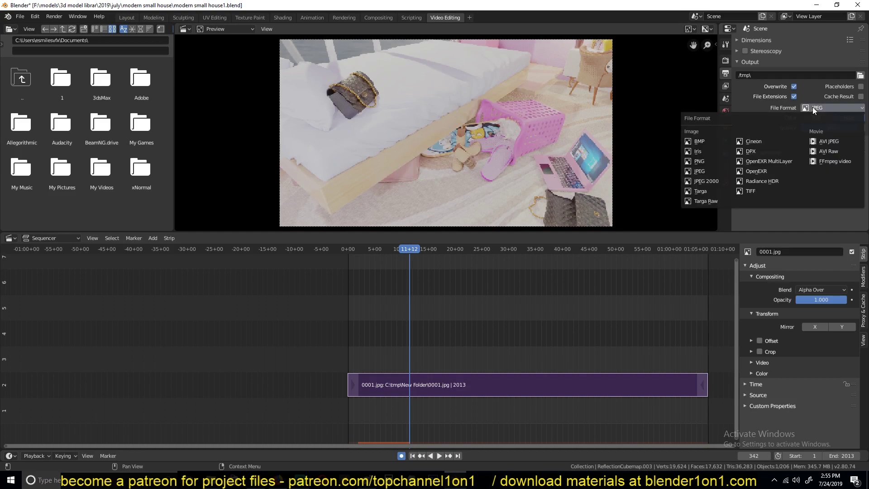
{"action": "left_click", "coordinate": [830, 151]}
{"action": "left_click", "coordinate": [751, 131]}
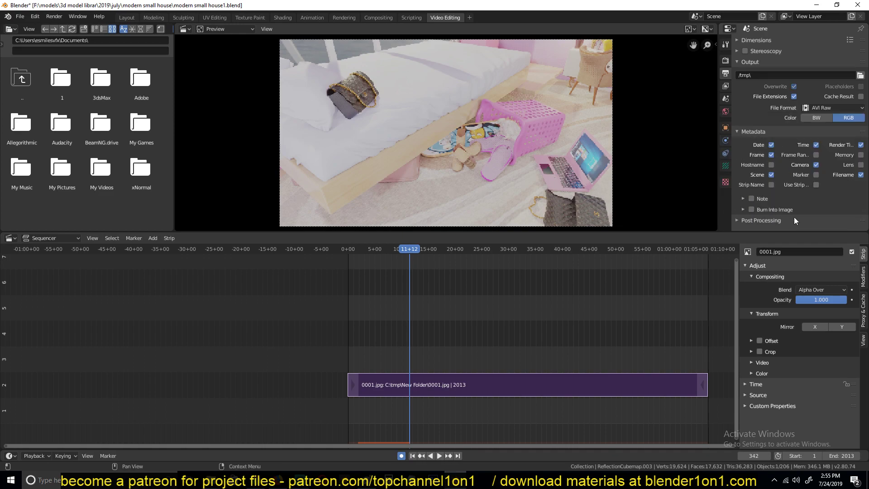
Set the output file format to FFmpeg video and expand its encoding settings.
{"action": "left_click", "coordinate": [828, 107]}
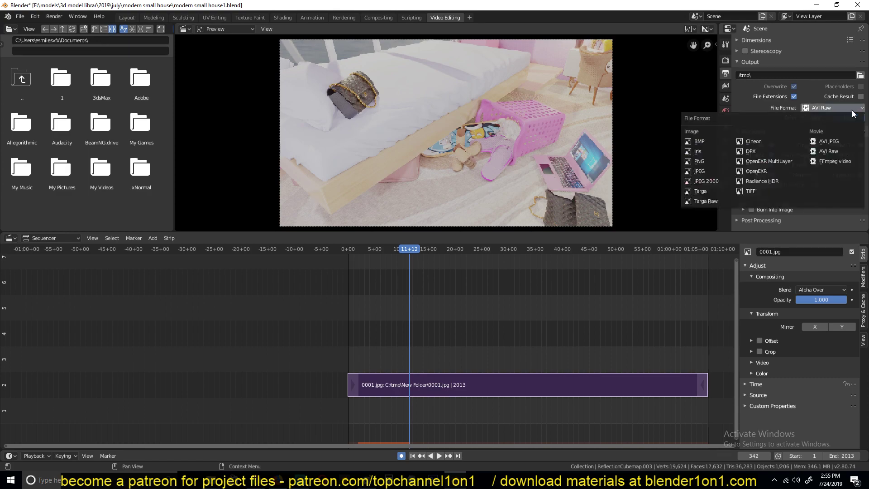
{"action": "left_click", "coordinate": [834, 161]}
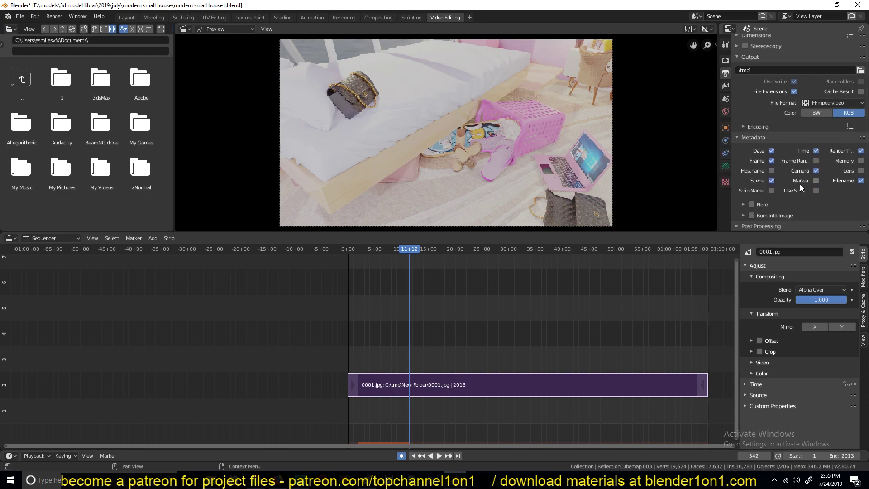
{"action": "scroll", "coordinate": [801, 184], "scroll_direction": "down", "scroll_amount": 1}
{"action": "scroll", "coordinate": [767, 224], "scroll_direction": "down", "scroll_amount": 2}
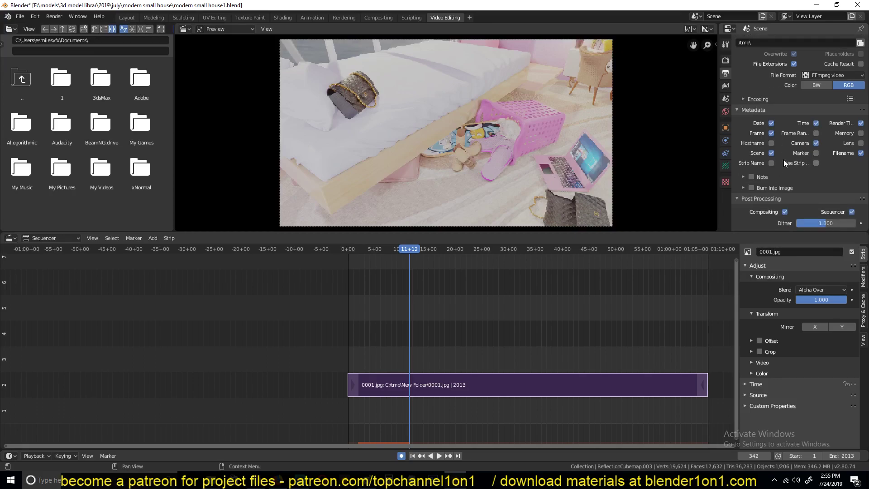
{"action": "left_click", "coordinate": [762, 101]}
Set the encoding container to MPEG-4 and check the video and audio encoding options below it.
{"action": "left_click", "coordinate": [824, 114]}
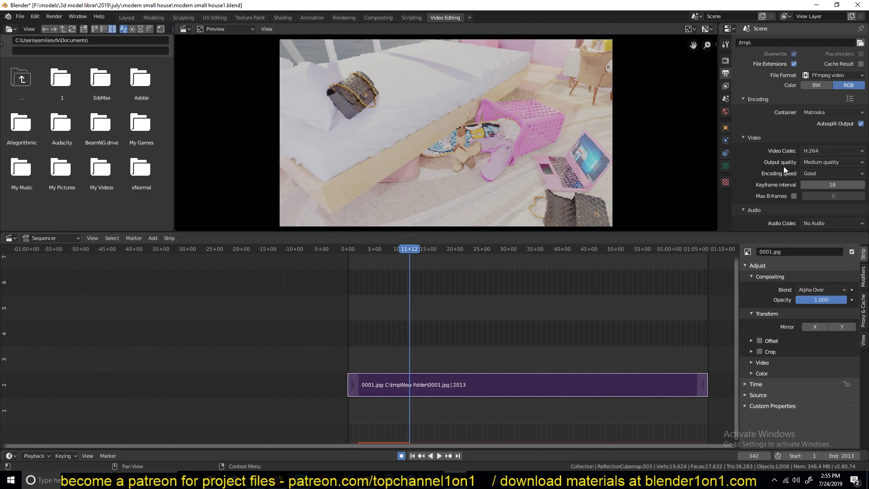
{"action": "left_click", "coordinate": [818, 114]}
{"action": "left_click", "coordinate": [839, 113]}
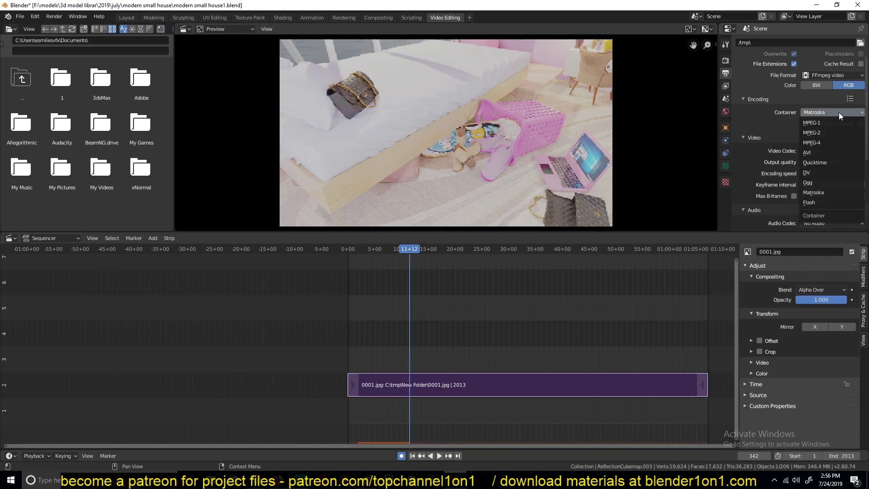
{"action": "left_click", "coordinate": [827, 144]}
{"action": "left_click", "coordinate": [810, 113]}
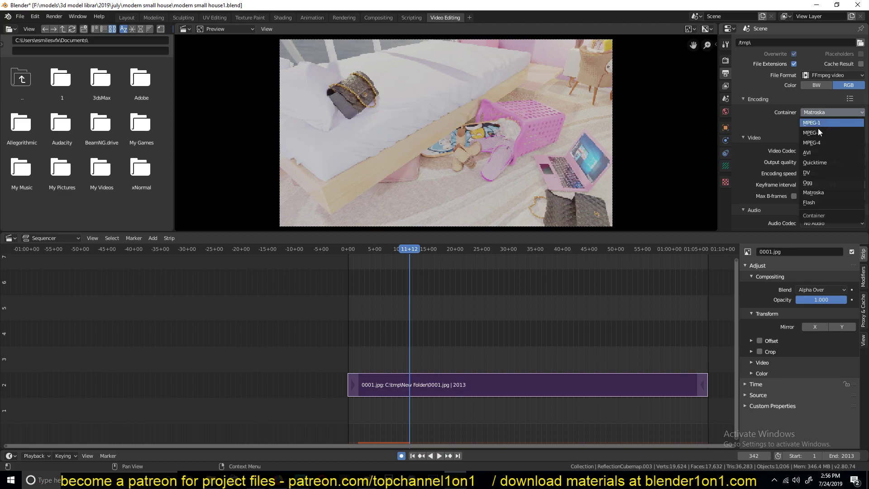
{"action": "left_click", "coordinate": [817, 143]}
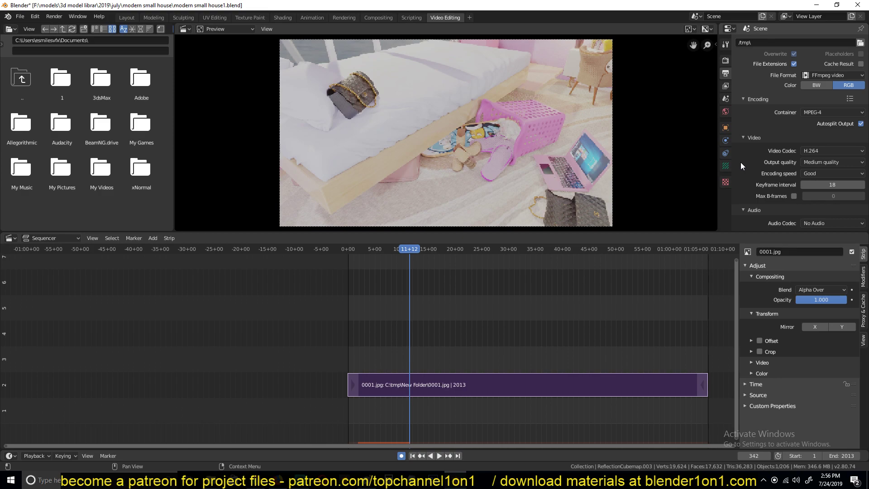
{"action": "scroll", "coordinate": [757, 173], "scroll_direction": "down", "scroll_amount": 2}
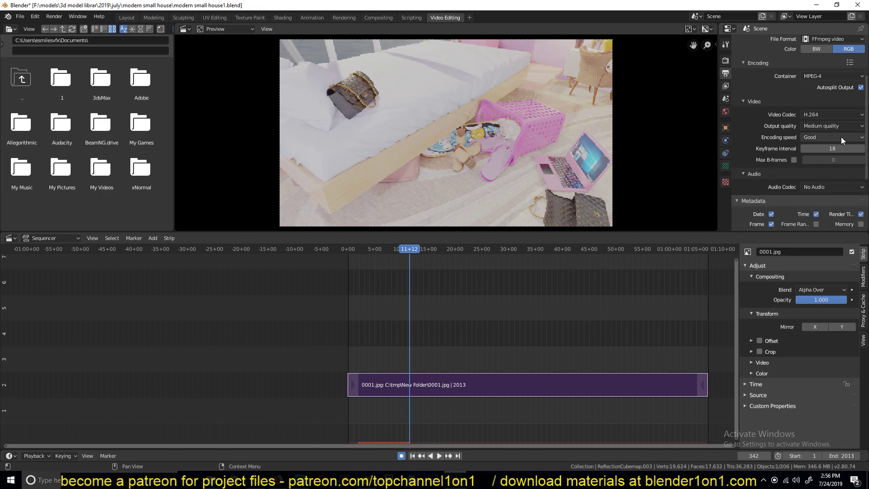
{"action": "scroll", "coordinate": [803, 169], "scroll_direction": "down", "scroll_amount": 4}
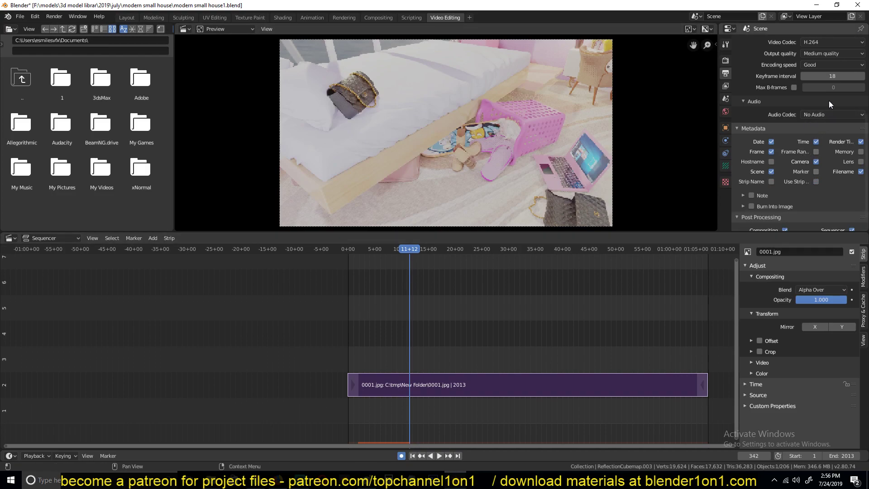
Add A_Whisper.mp3 from the jan folder inside youtube music on drive H: as a sound strip in the sequencer.
{"action": "key", "text": "shift+a"}
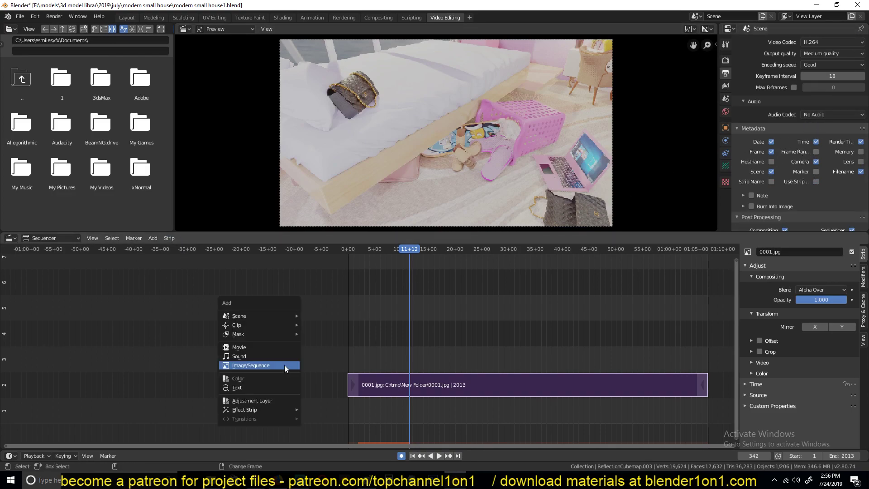
{"action": "left_click", "coordinate": [262, 353]}
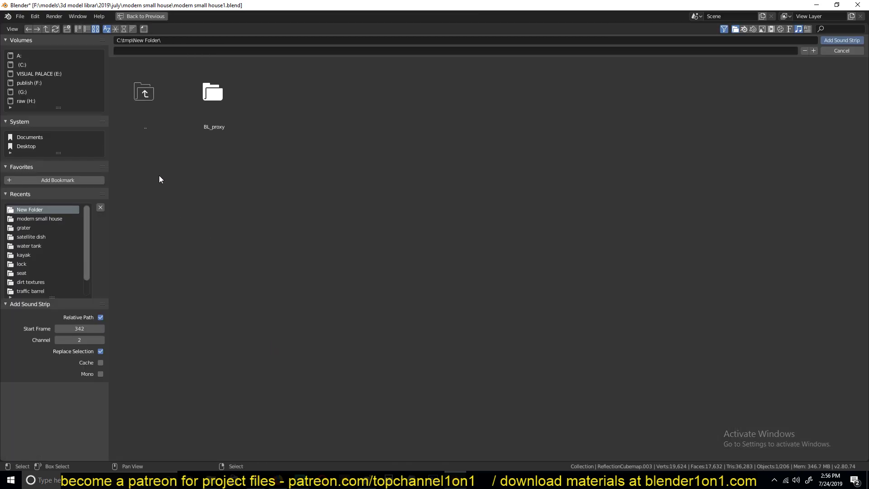
{"action": "left_click", "coordinate": [26, 100]}
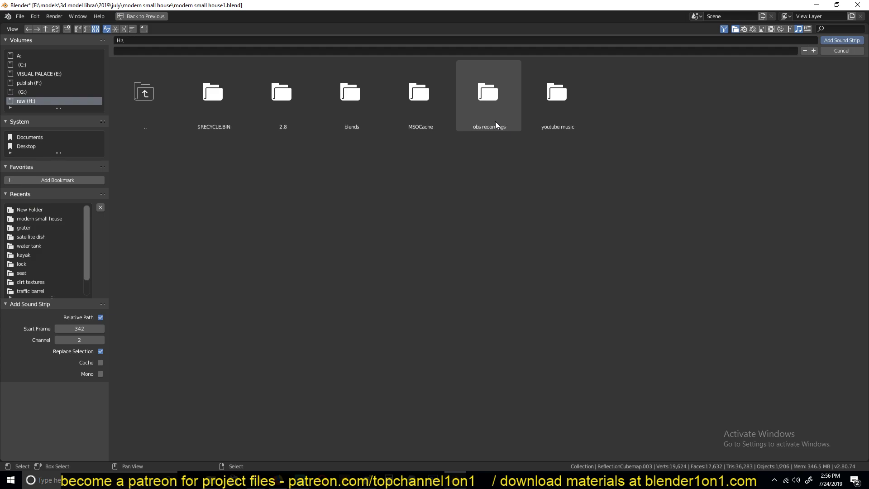
{"action": "double_click", "coordinate": [516, 109]}
{"action": "double_click", "coordinate": [115, 81]}
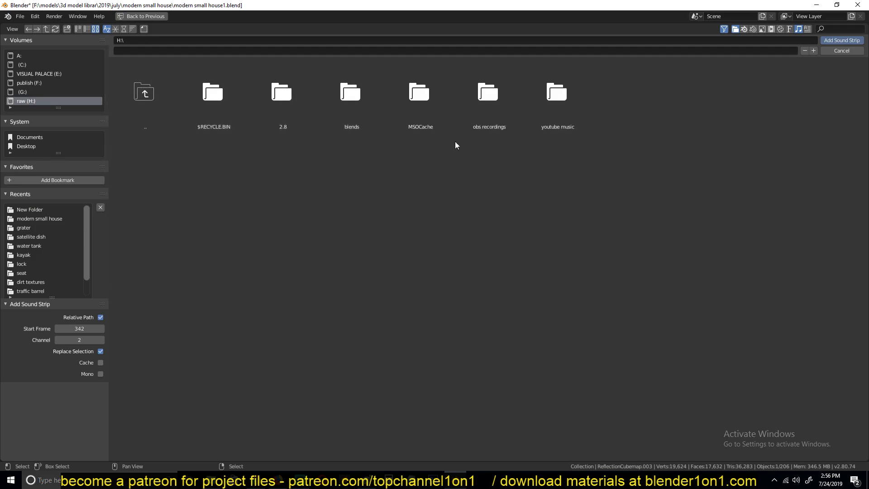
{"action": "double_click", "coordinate": [555, 97]}
{"action": "double_click", "coordinate": [357, 118]}
{"action": "left_click", "coordinate": [370, 103]}
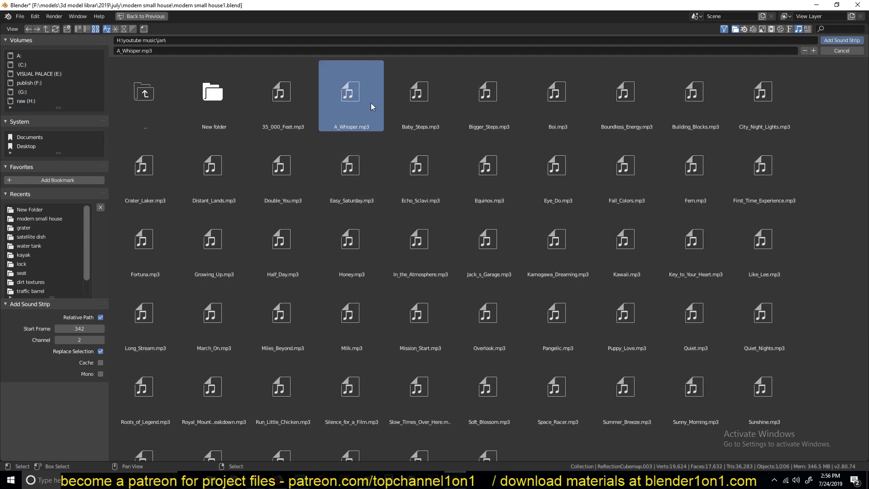
{"action": "key", "text": "Return"}
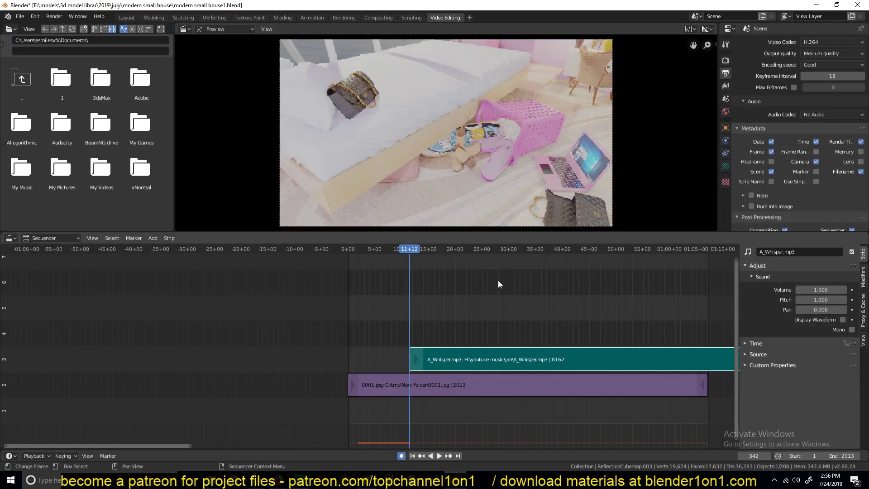
Move the A_Whisper.mp3 sound strip to the start of the timeline and play the sequence from the first frame.
{"action": "key", "text": "g"}
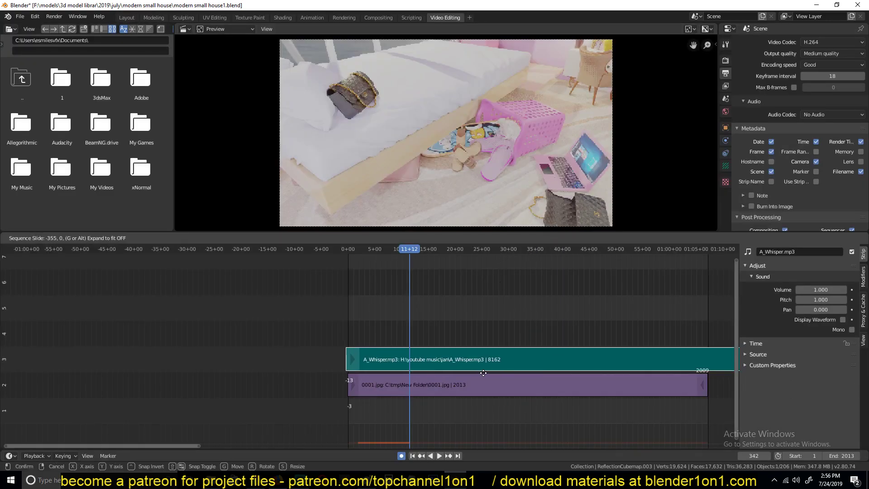
{"action": "left_click", "coordinate": [486, 372]}
{"action": "key", "text": "shift+Left"}
{"action": "key", "text": "space"}
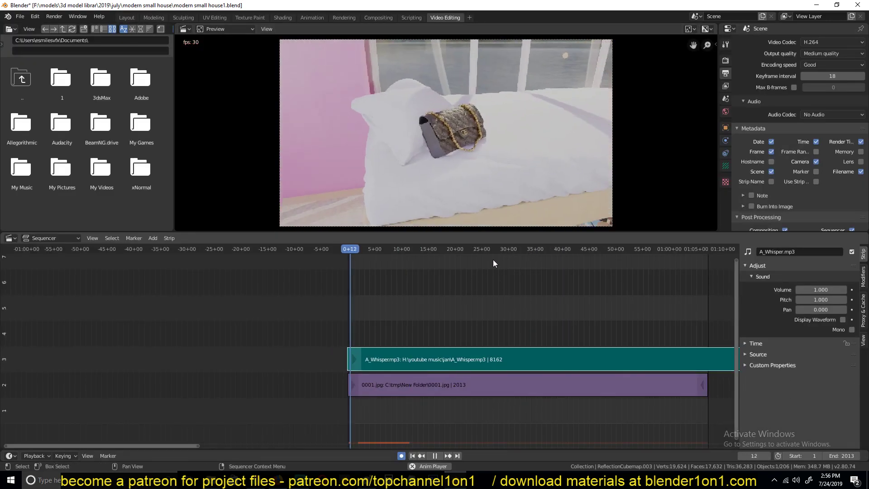
{"action": "key", "text": "space"}
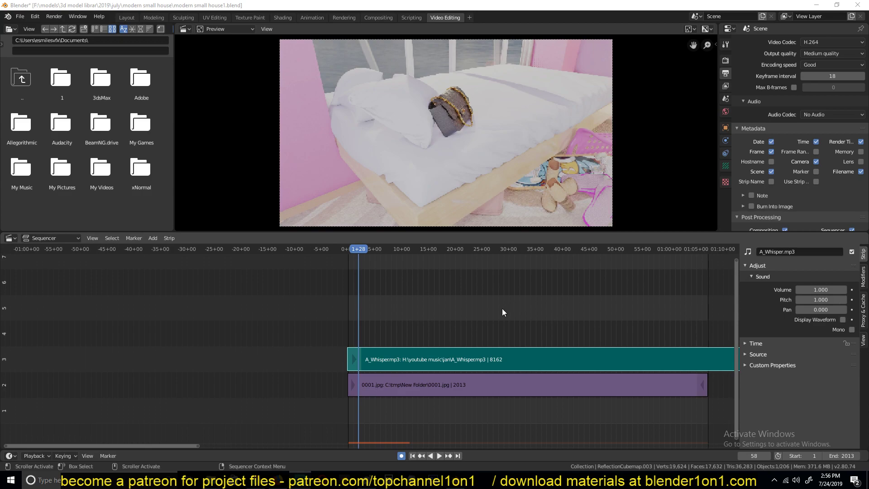
{"action": "key", "text": "space"}
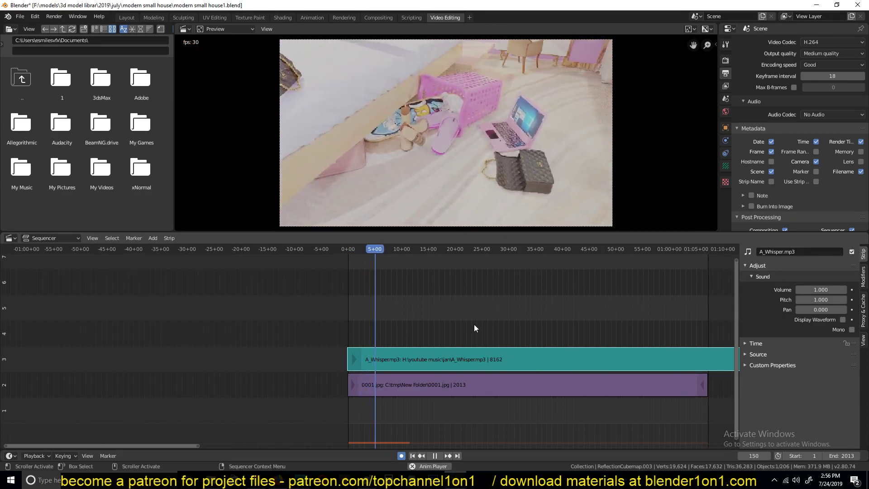
{"action": "key", "text": "space"}
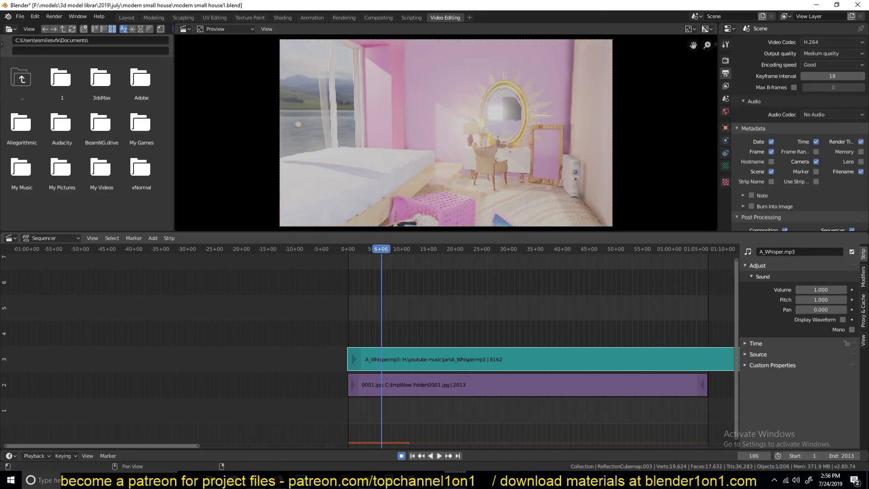
Set the output audio codec to MP3 so the rendered video includes the sound strip.
{"action": "scroll", "coordinate": [403, 345], "scroll_direction": "down", "scroll_amount": 4}
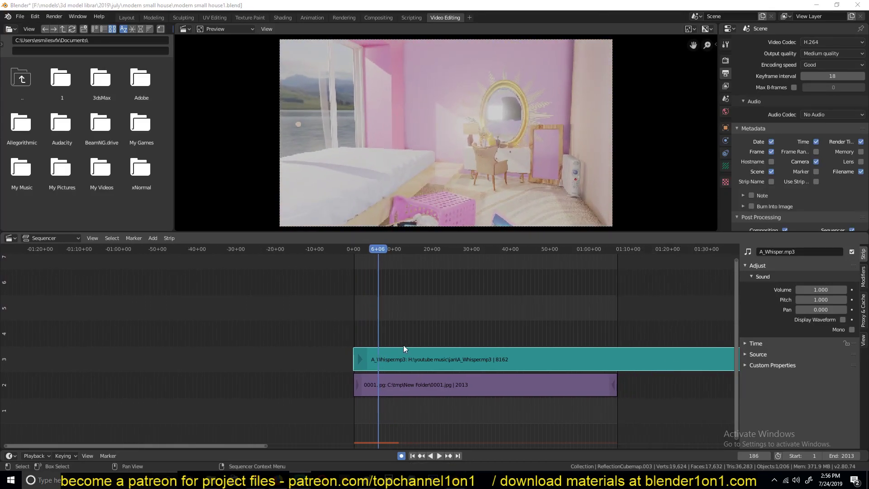
{"action": "scroll", "coordinate": [404, 345], "scroll_direction": "down", "scroll_amount": 1}
{"action": "scroll", "coordinate": [415, 331], "scroll_direction": "up", "scroll_amount": 2}
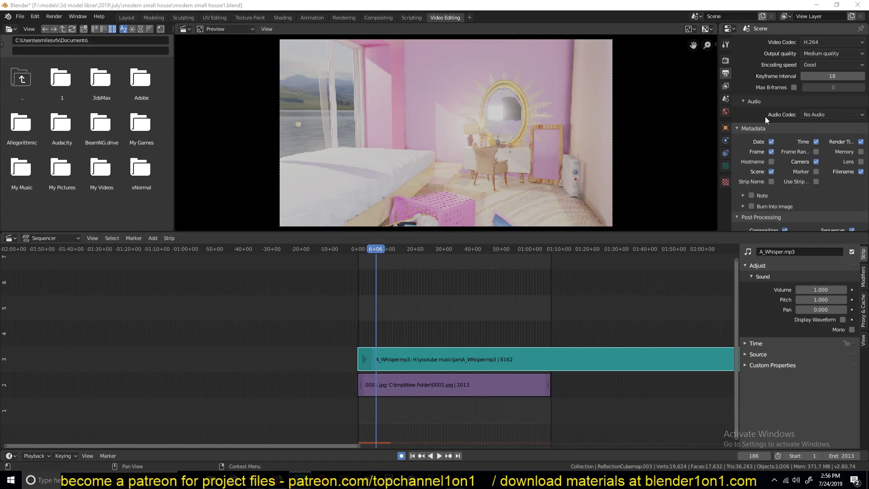
{"action": "left_click", "coordinate": [816, 115]}
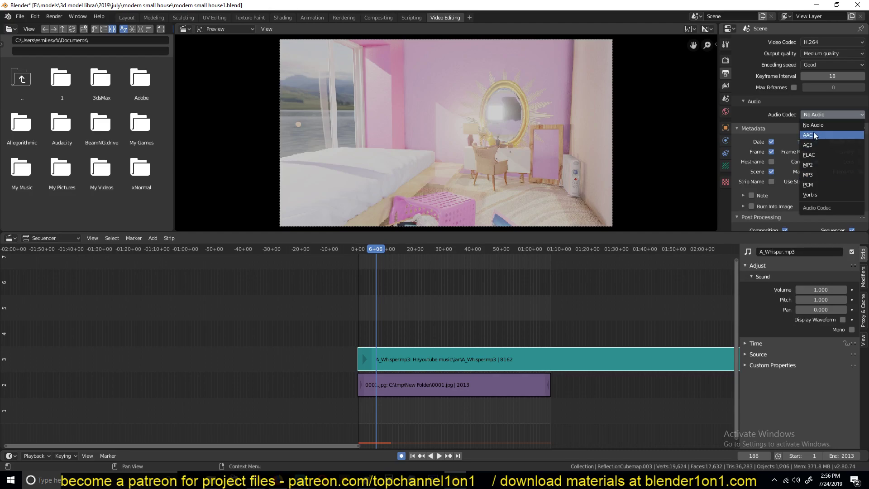
{"action": "left_click", "coordinate": [817, 174]}
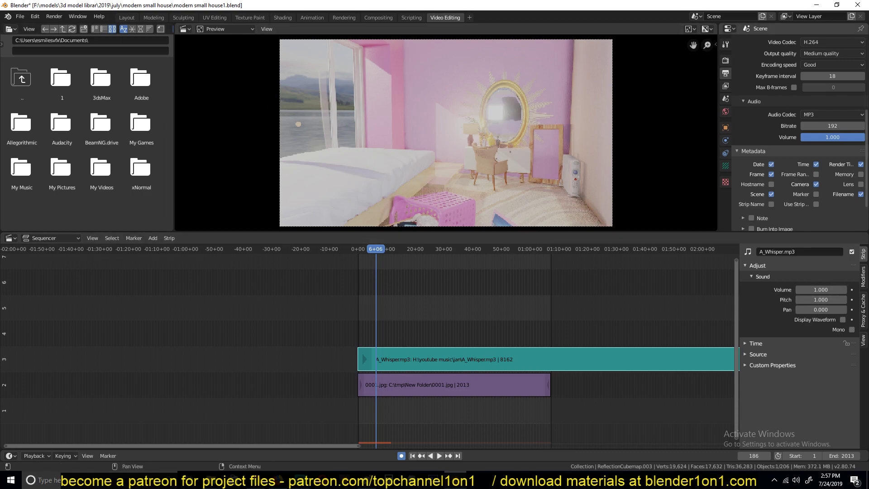
{"action": "scroll", "coordinate": [751, 97], "scroll_direction": "up", "scroll_amount": 5}
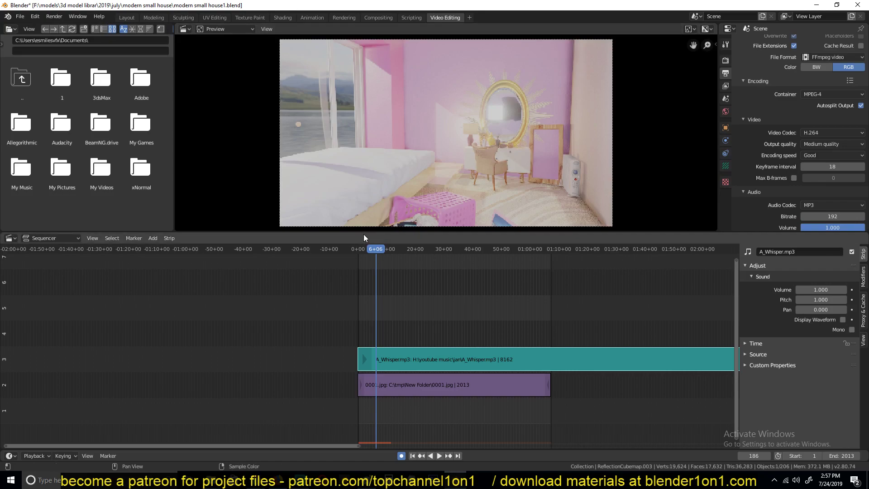
Switch to the Layout workspace and inspect the house model in the 3D viewport.
{"action": "left_click", "coordinate": [129, 18]}
{"action": "middle_click_drag", "start_coordinate": [451, 161], "coordinate": [419, 138]}
{"action": "scroll", "coordinate": [416, 133], "scroll_direction": "up", "scroll_amount": 3}
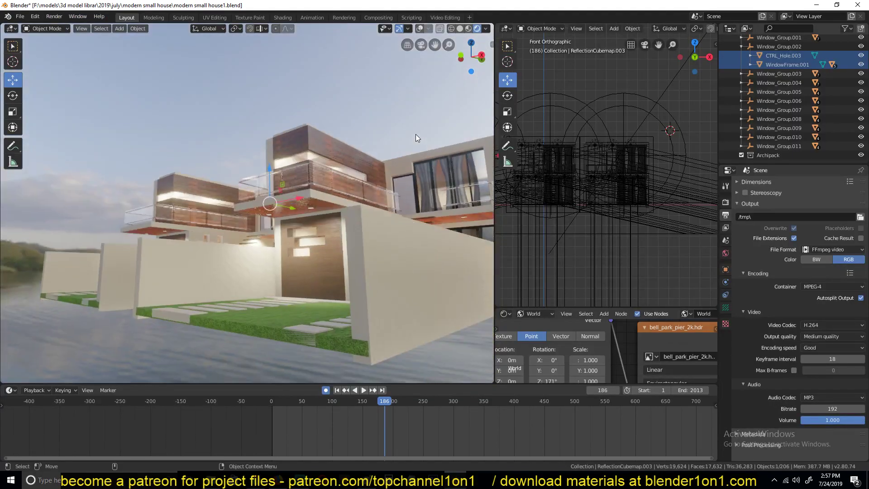
Browse the rendered JPEG frames in New Folder inside C:\tmp from the output path browser, leaving the output path unchosen.
{"action": "left_click", "coordinate": [860, 217]}
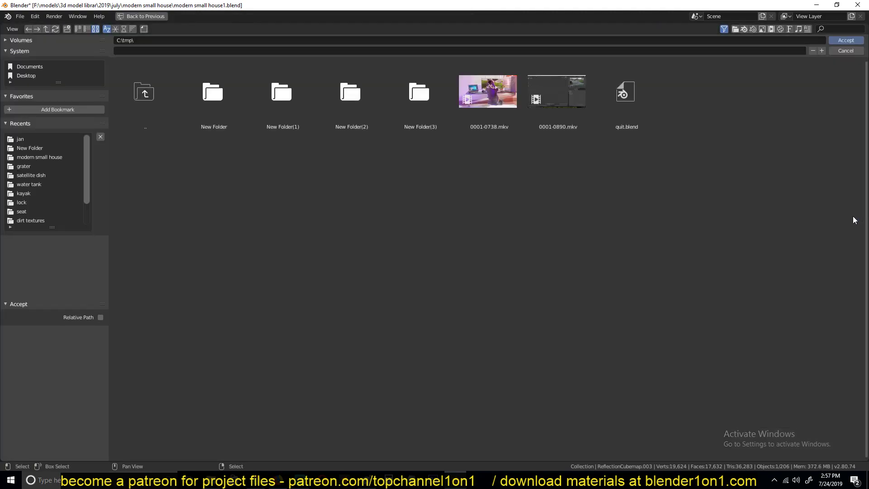
{"action": "double_click", "coordinate": [226, 119]}
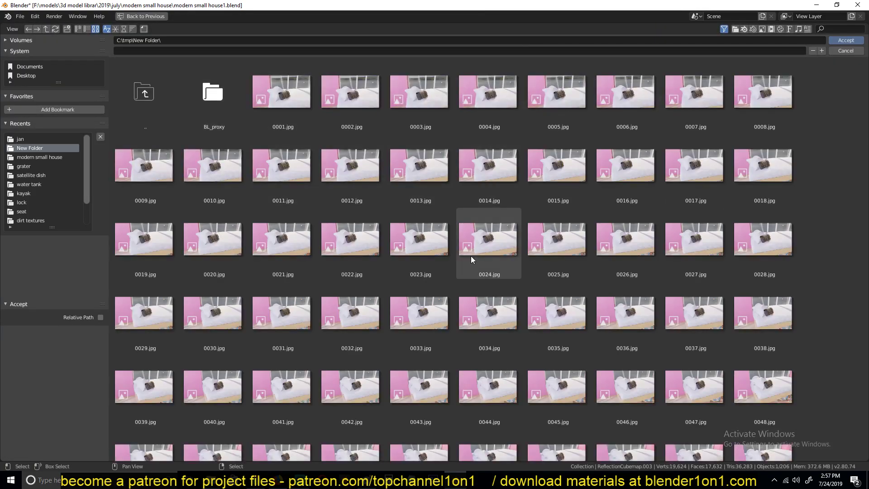
{"action": "scroll", "coordinate": [473, 268], "scroll_direction": "down", "scroll_amount": 6}
{"action": "scroll", "coordinate": [472, 272], "scroll_direction": "down", "scroll_amount": 4}
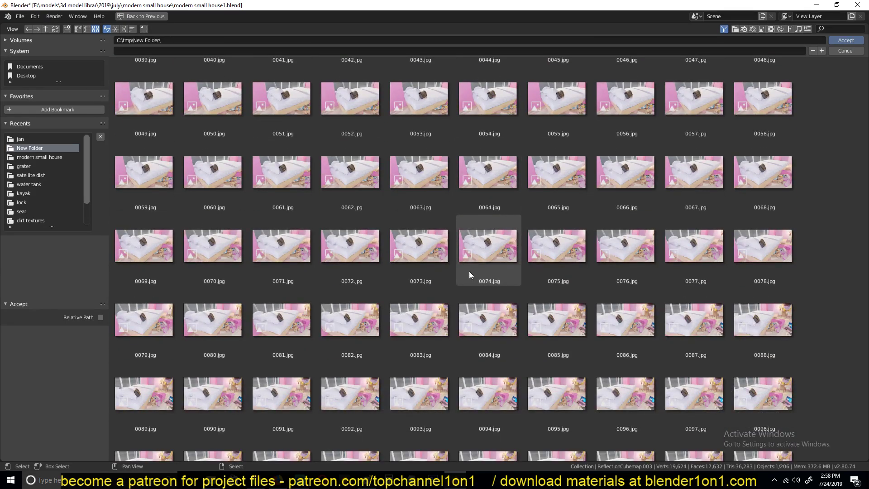
{"action": "scroll", "coordinate": [470, 271], "scroll_direction": "down", "scroll_amount": 4}
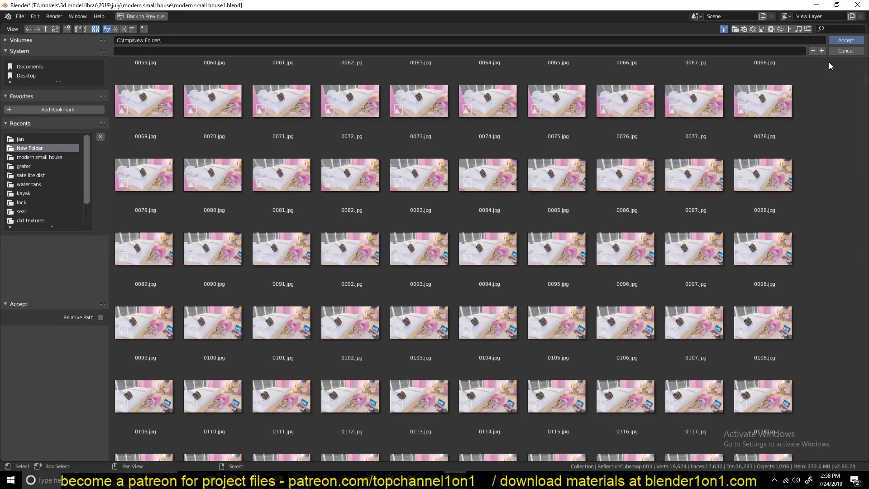
{"action": "key", "text": "Escape"}
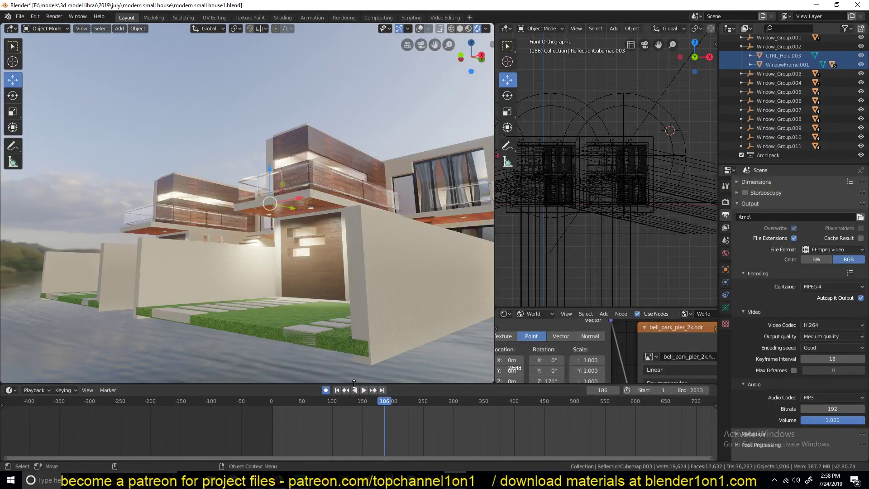
Move the playhead to frame 151 and set the scene's start frame to 152.
{"action": "left_click", "coordinate": [363, 414]}
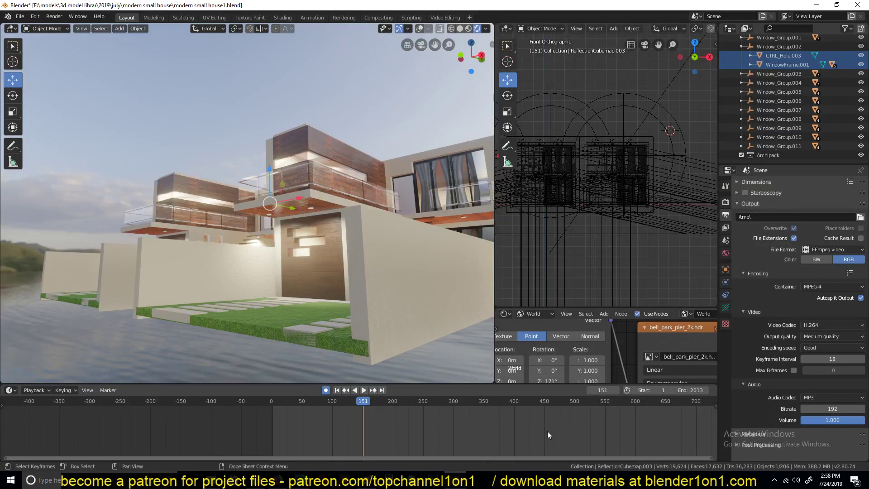
{"action": "left_click", "coordinate": [646, 392]}
{"action": "type", "text": "152"}
{"action": "key", "text": "Return"}
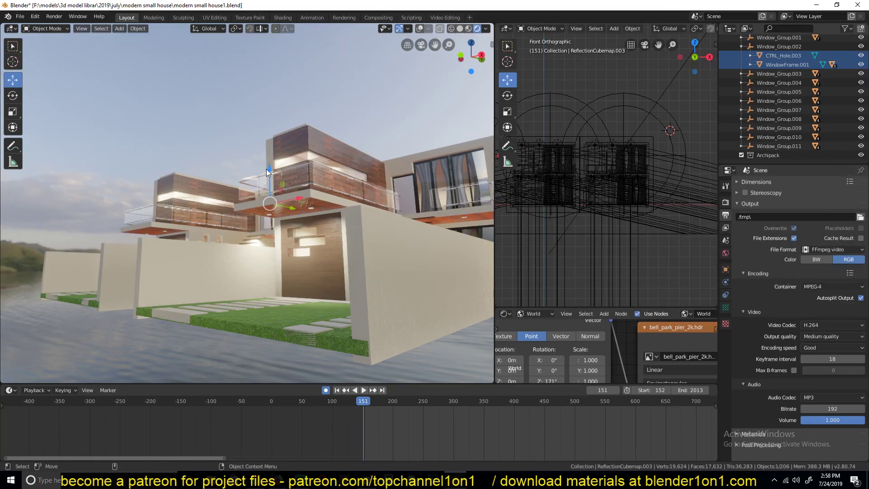
Return to the Video Editing workspace.
{"action": "left_click", "coordinate": [289, 20]}
{"action": "left_click", "coordinate": [454, 20]}
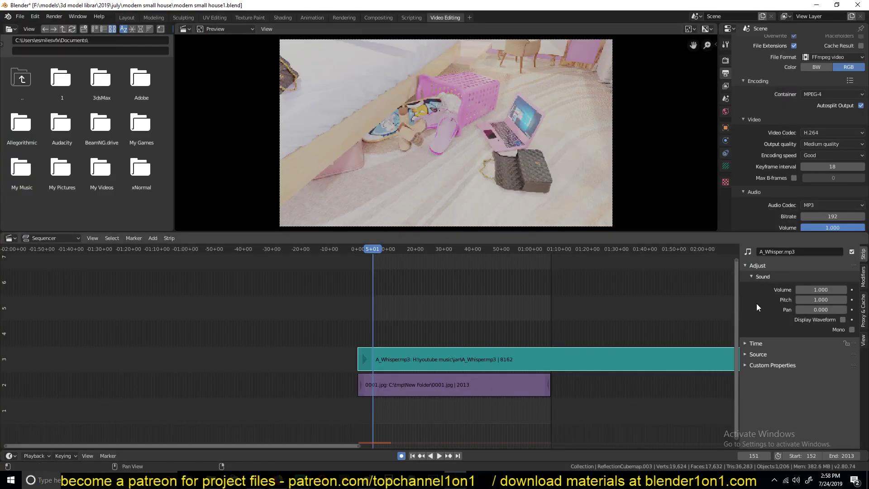